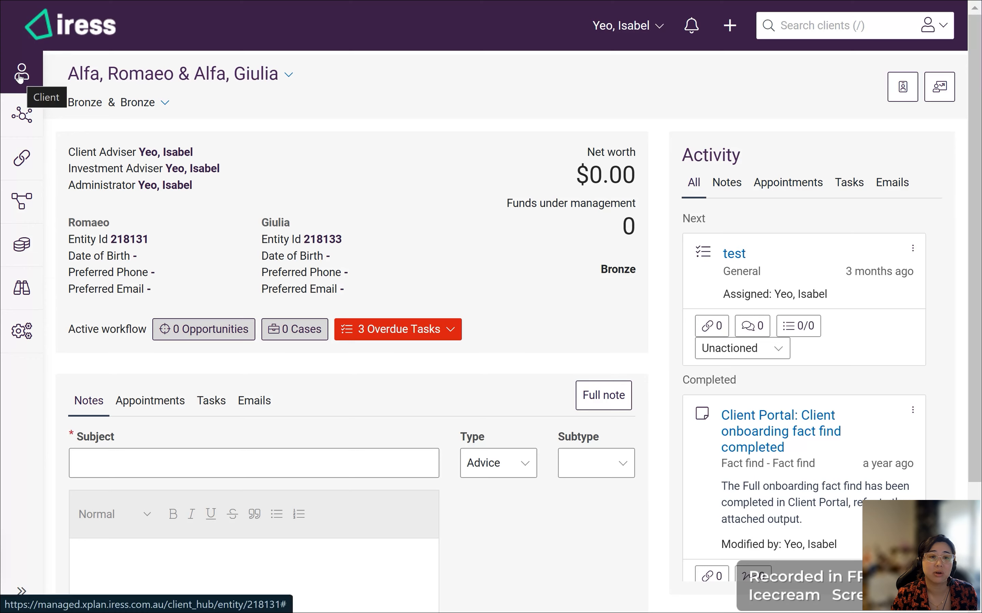
click(20, 77)
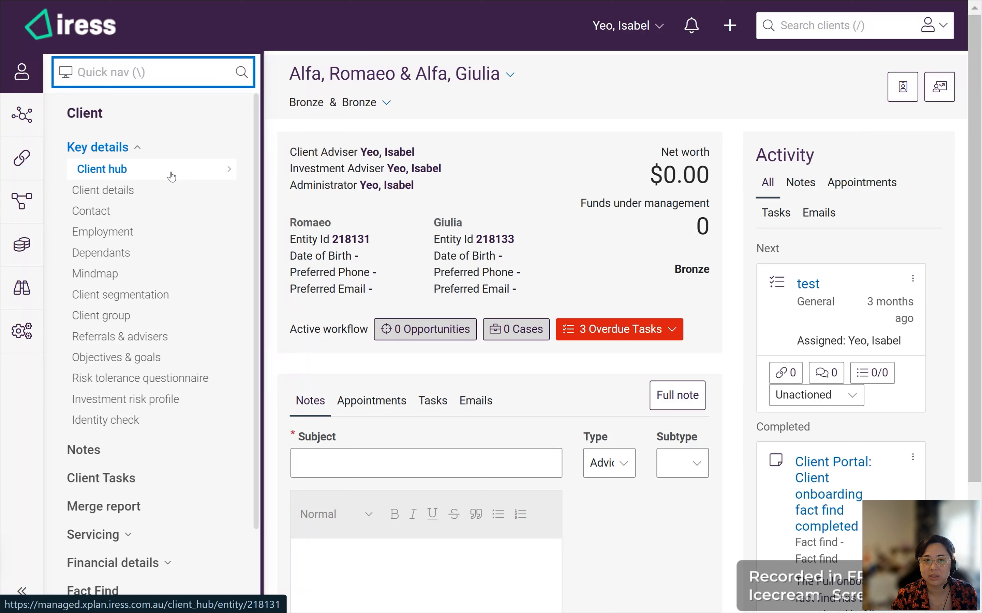
click(20, 424)
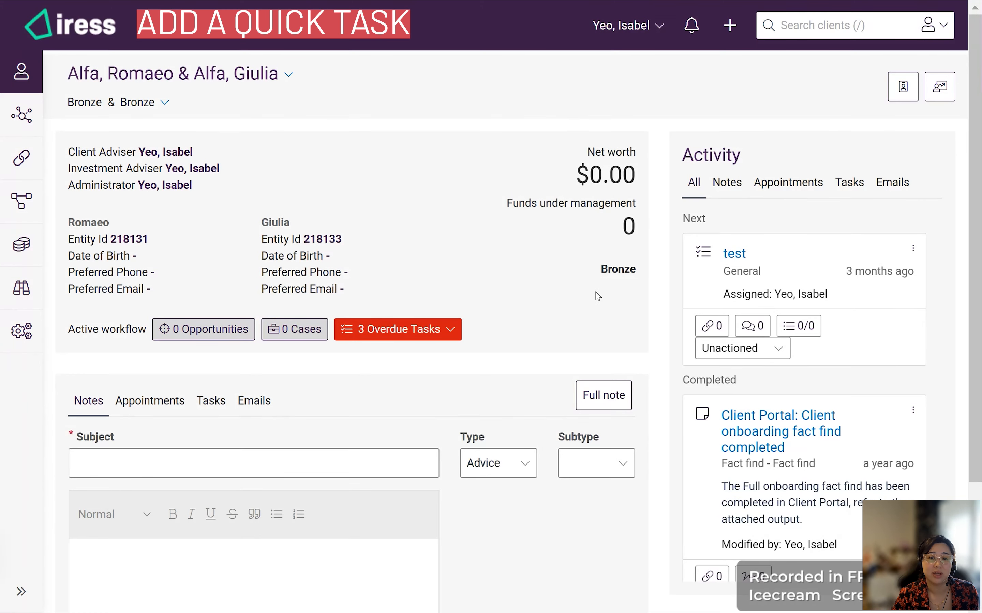
Start a quick task with the subject "Prepare for annual client review" and the due date 7 March 2025
scroll(596, 294, down, 3)
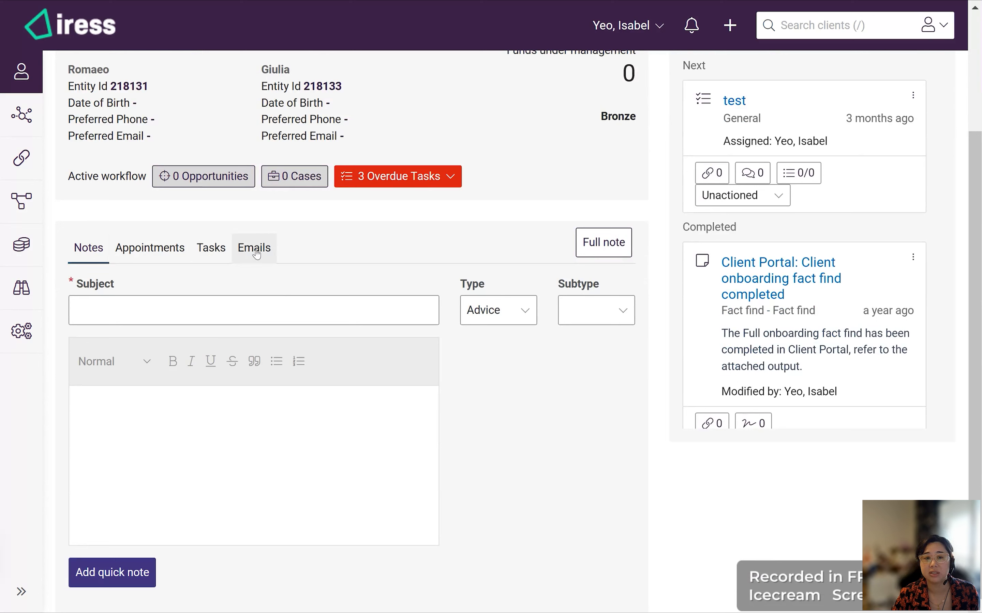
click(224, 258)
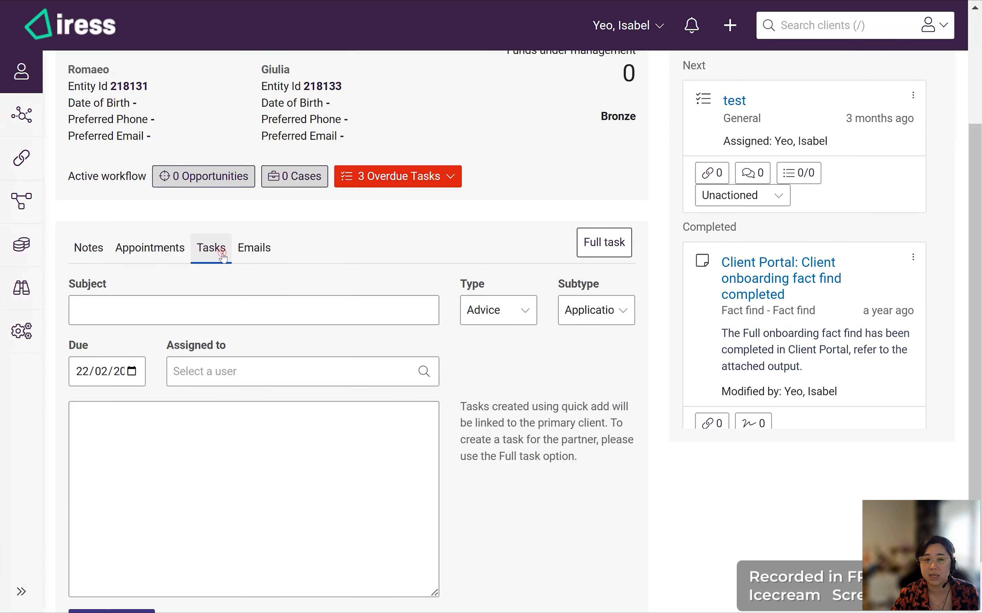
click(230, 309)
text(Prepare for annual client review)
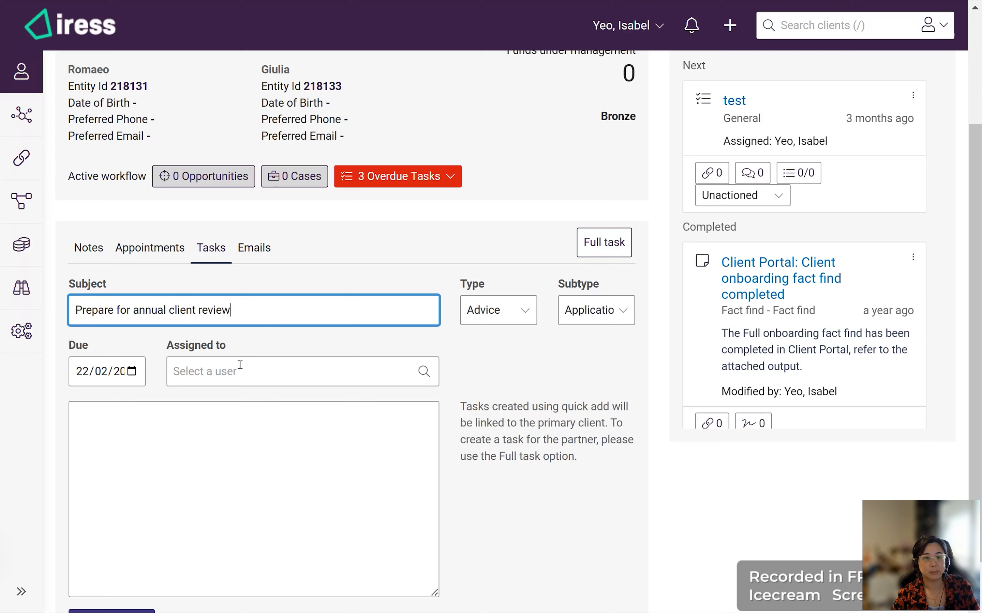
click(131, 378)
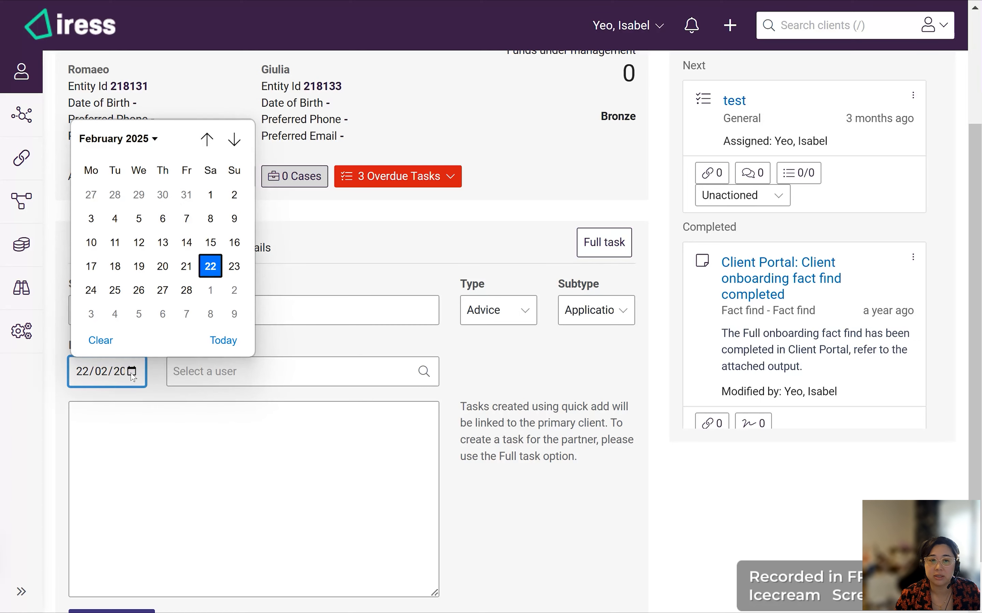
click(187, 314)
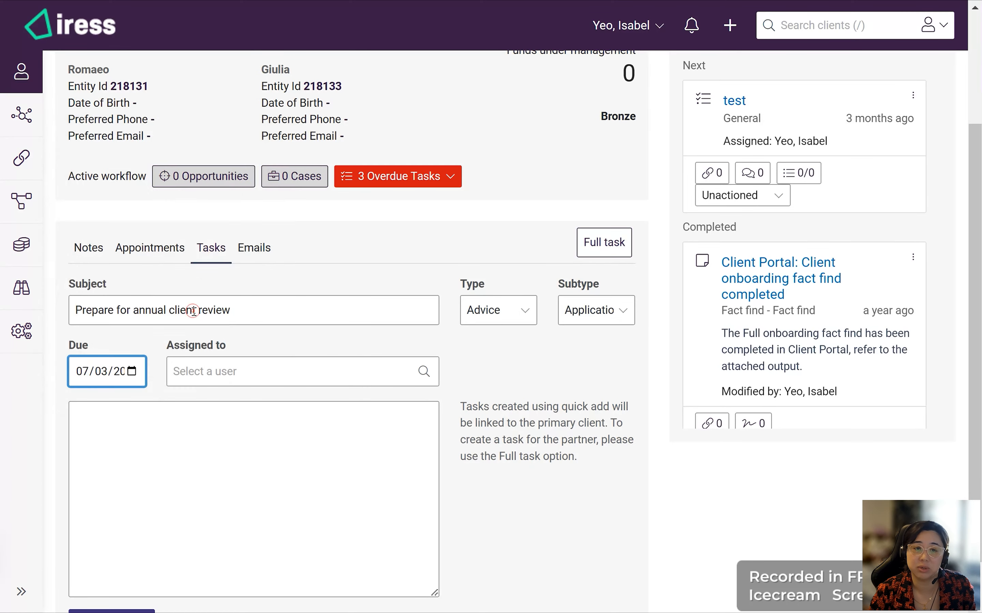
Assign the quick task to the client adviser and review the task type options, keeping Advice
click(307, 367)
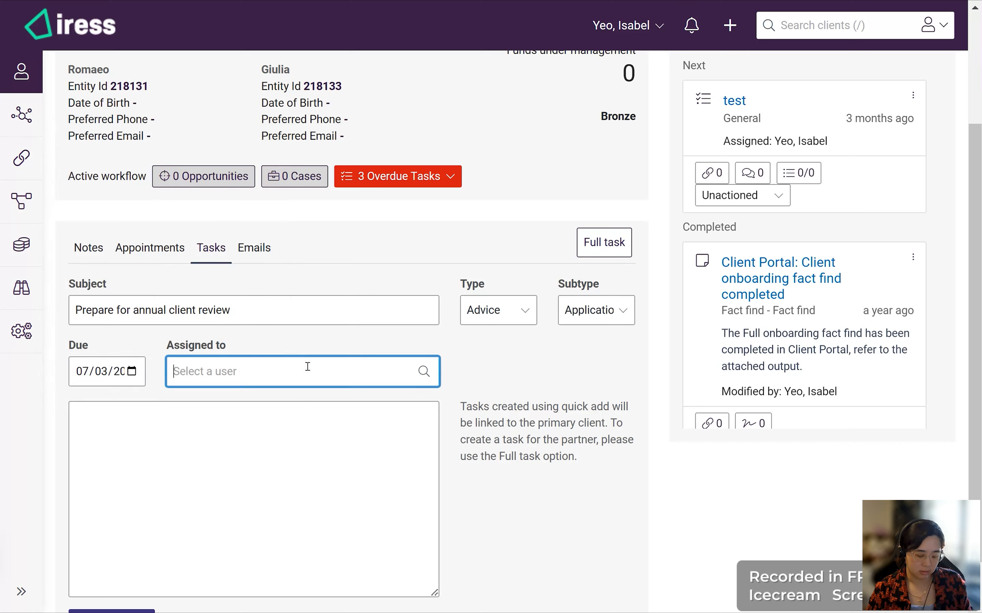
text(isabel)
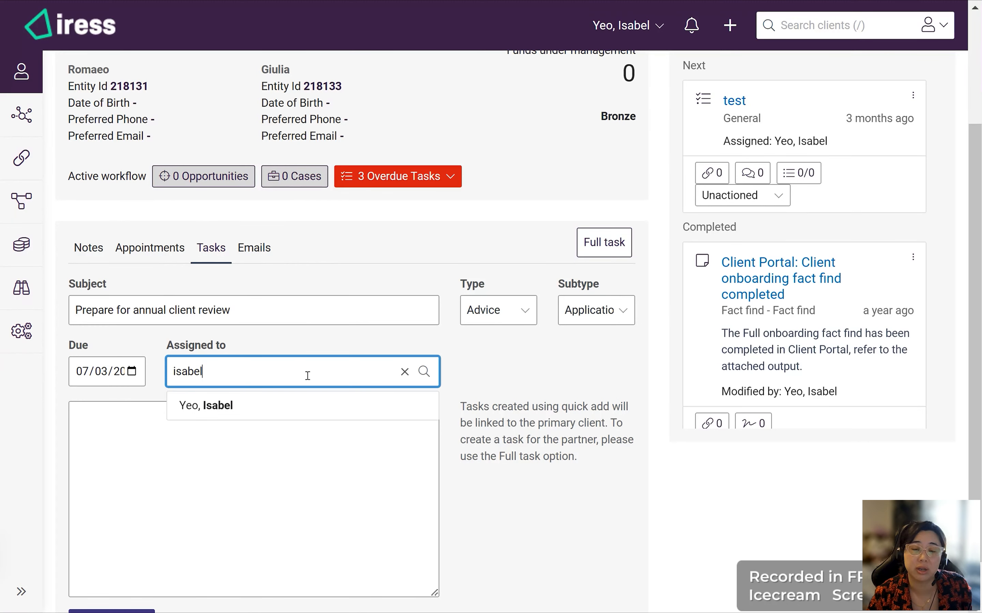
click(242, 414)
click(623, 356)
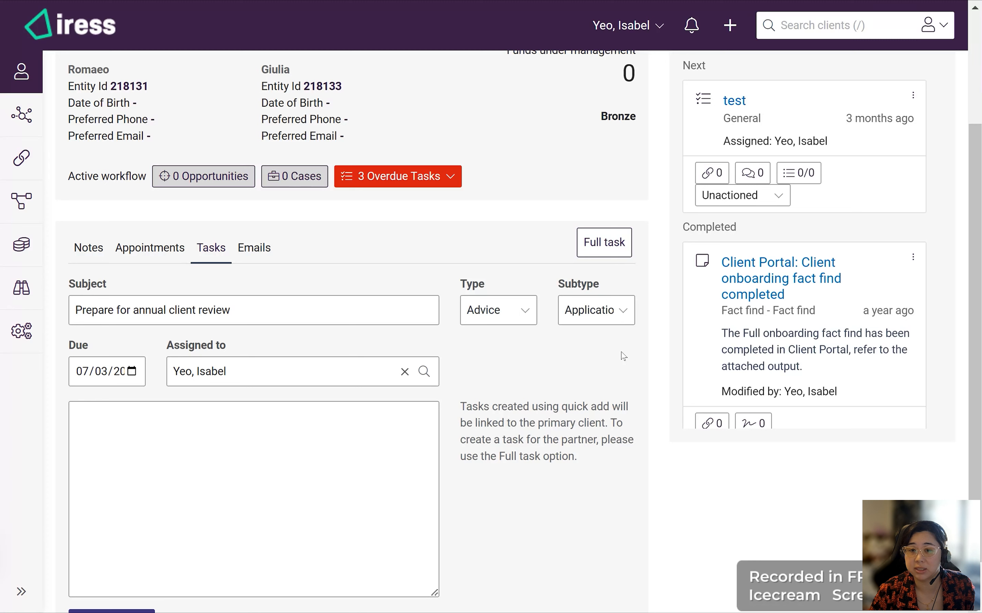
click(527, 316)
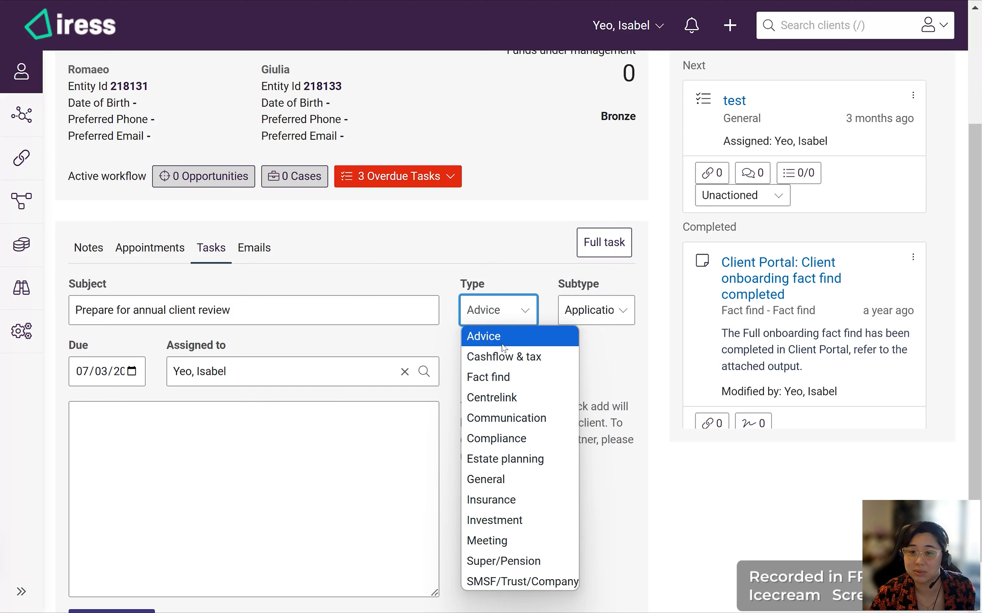
click(612, 353)
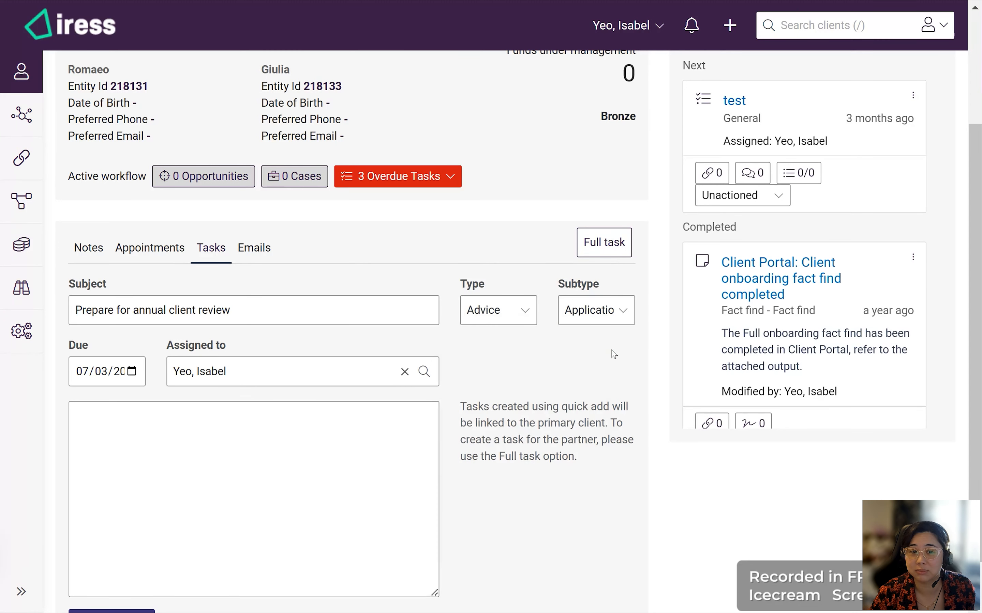
Enter "lkjlkjasldkfjsalkdfjsaf" as the description and add the quick task to the primary client
click(217, 439)
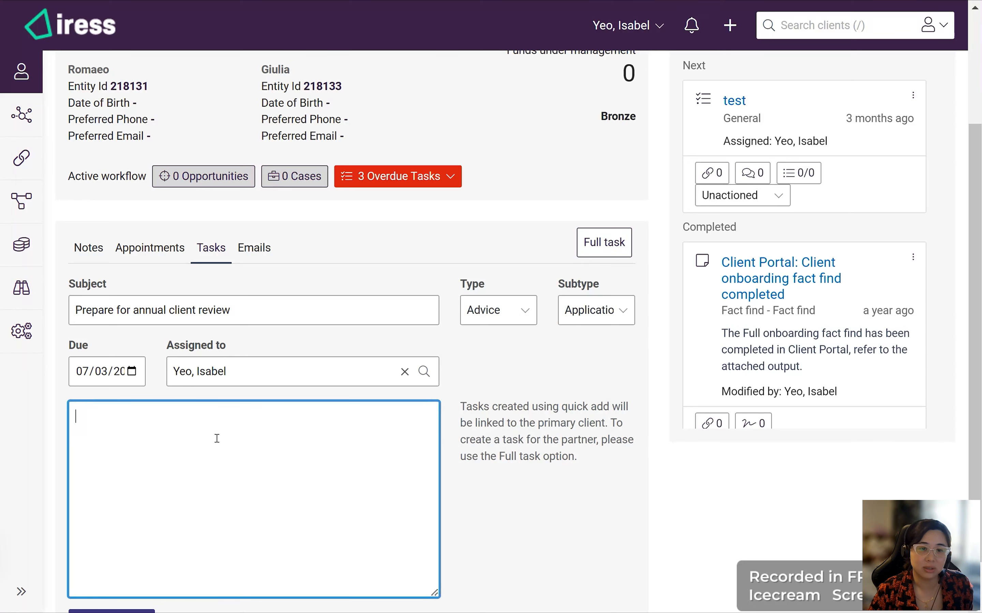
text(lkjlkjasldkfjsalkdfjsaf)
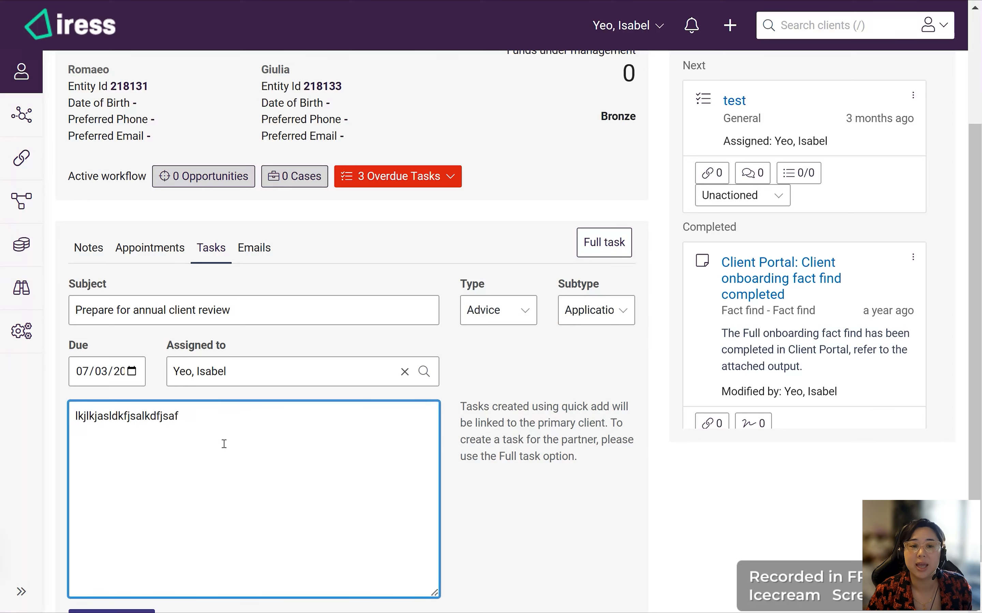
scroll(224, 444, down, 1)
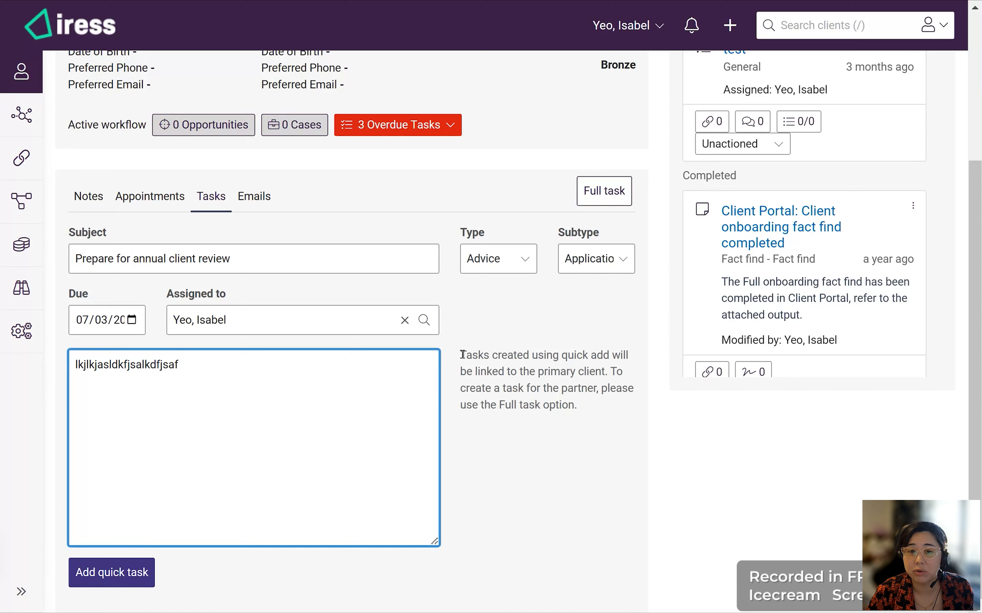
drag(461, 360, 587, 404)
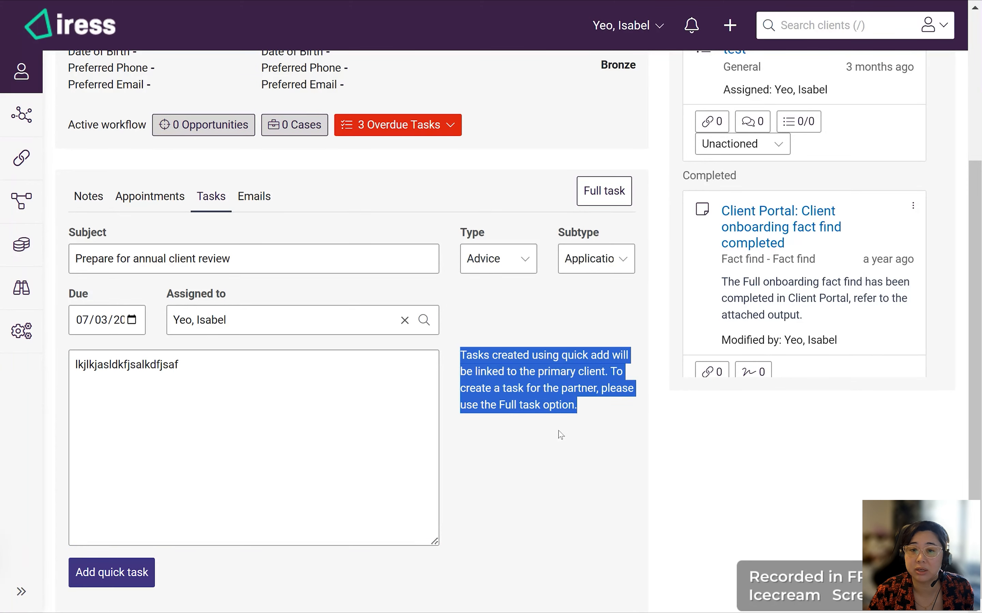
scroll(548, 444, up, 5)
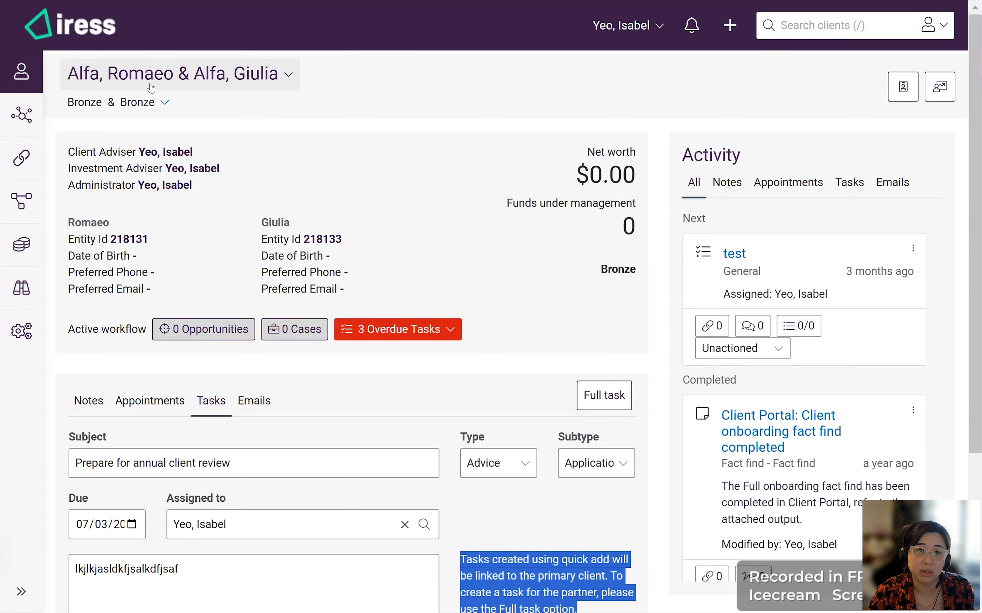
scroll(151, 88, down, 5)
click(132, 583)
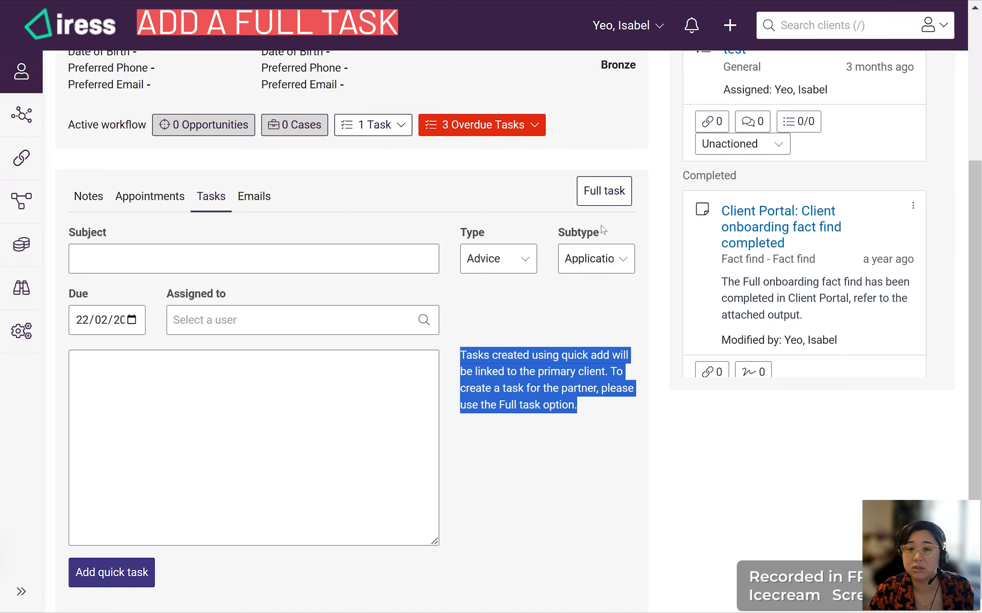
Start a full task without a template, with a subject about returning the partner's call re new job
click(605, 198)
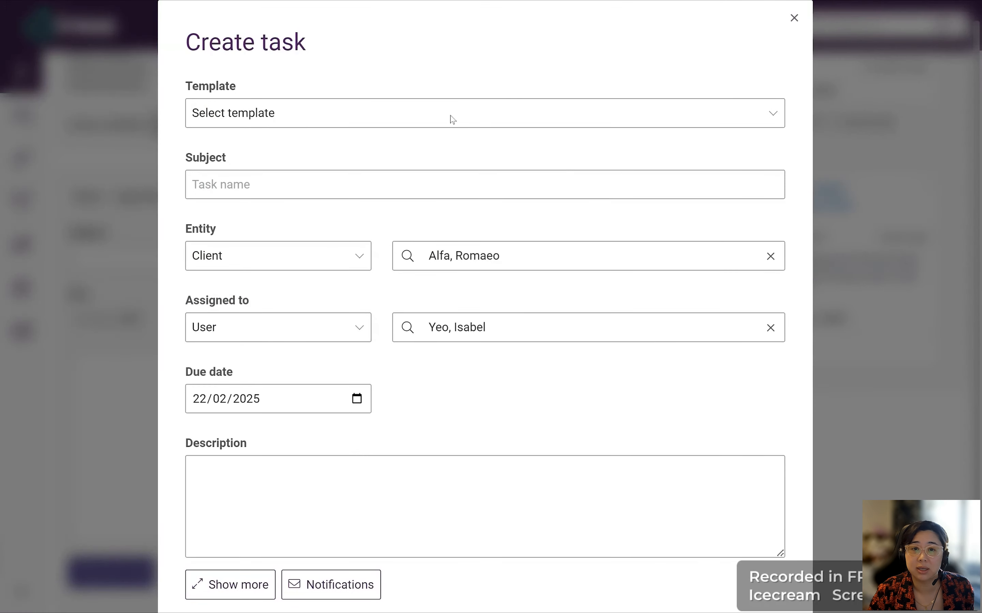
click(452, 117)
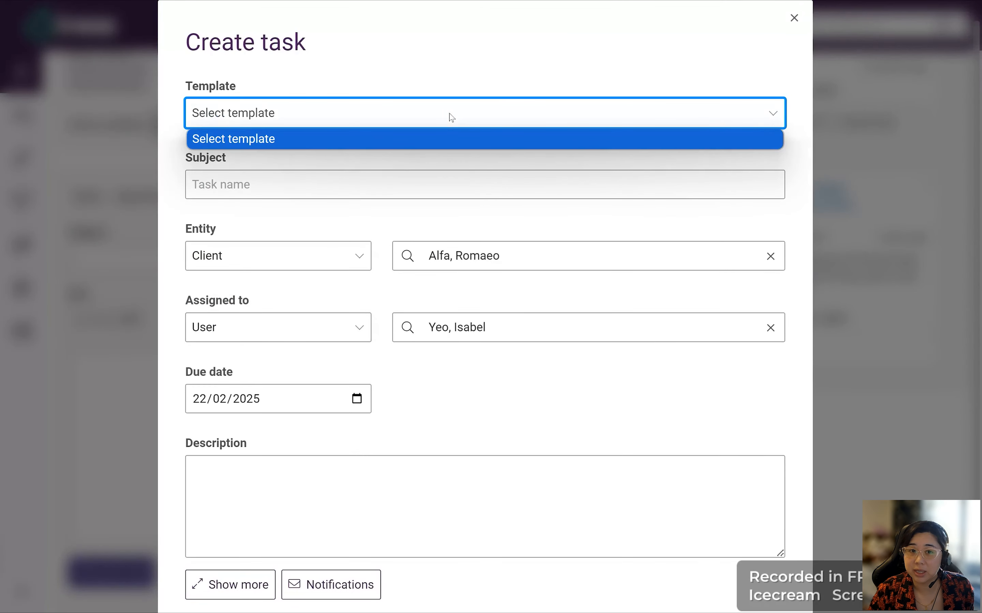
click(452, 117)
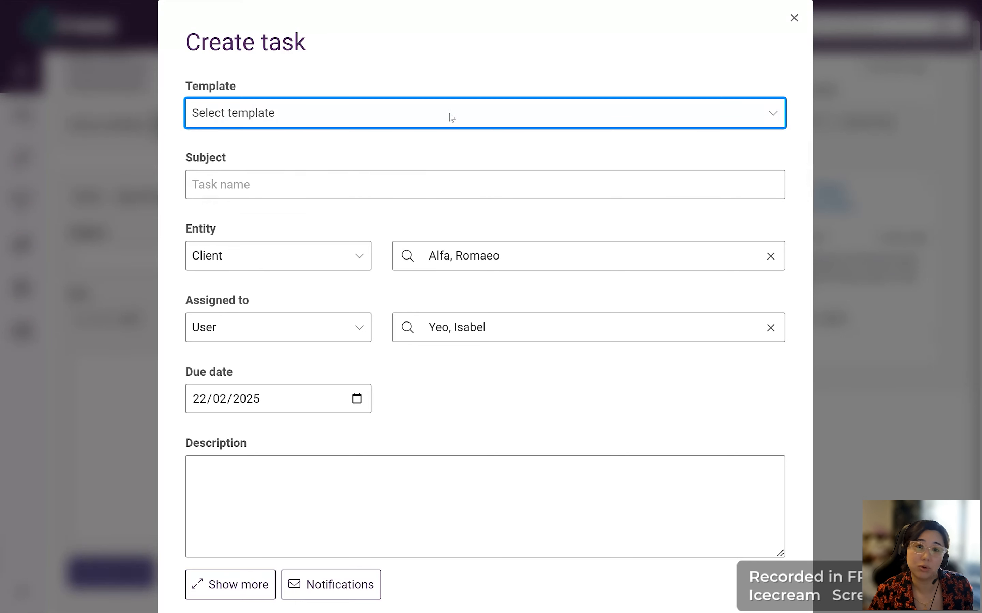
click(452, 117)
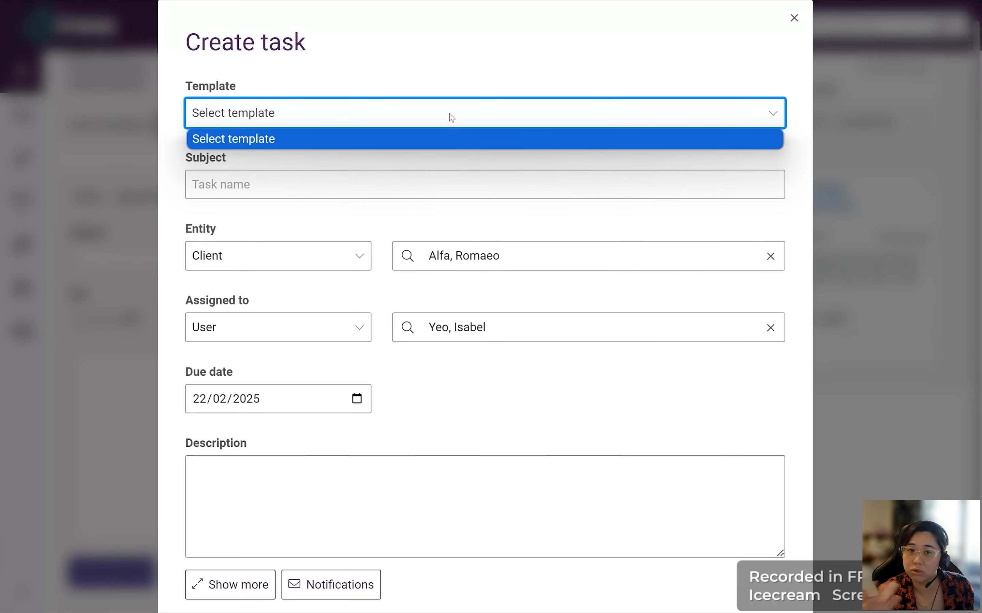
click(452, 117)
click(351, 179)
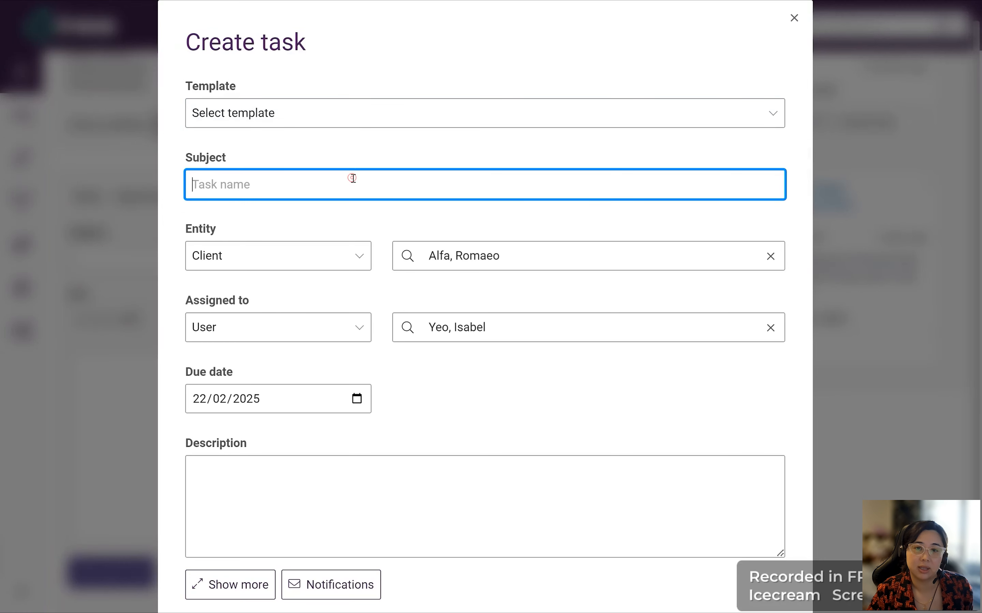
text(Return Giulia's call re new job)
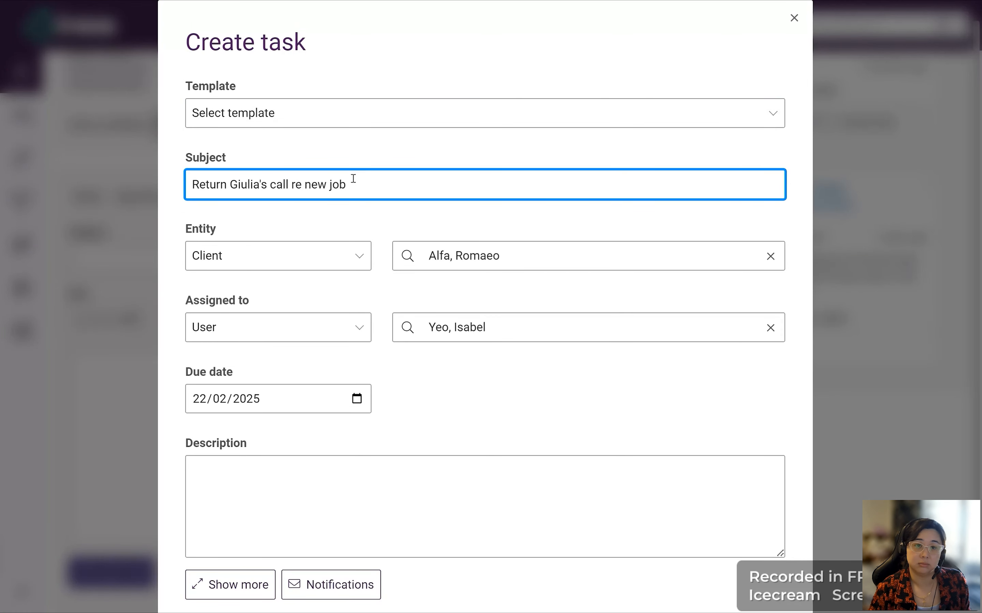
Keep Client as the entity type and replace the primary client with the partner as the task's entity
click(359, 256)
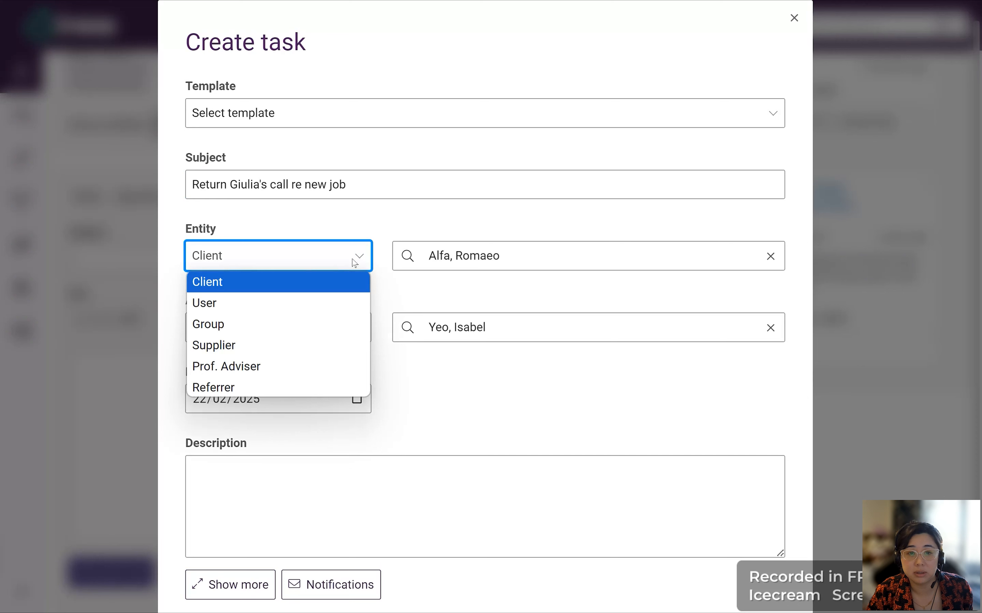
click(232, 289)
click(253, 258)
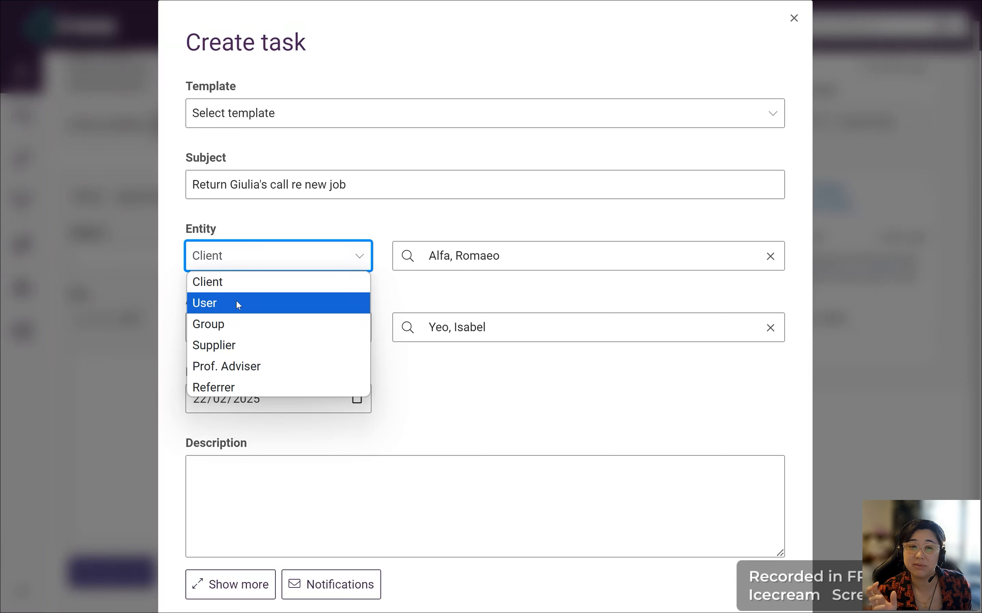
click(467, 216)
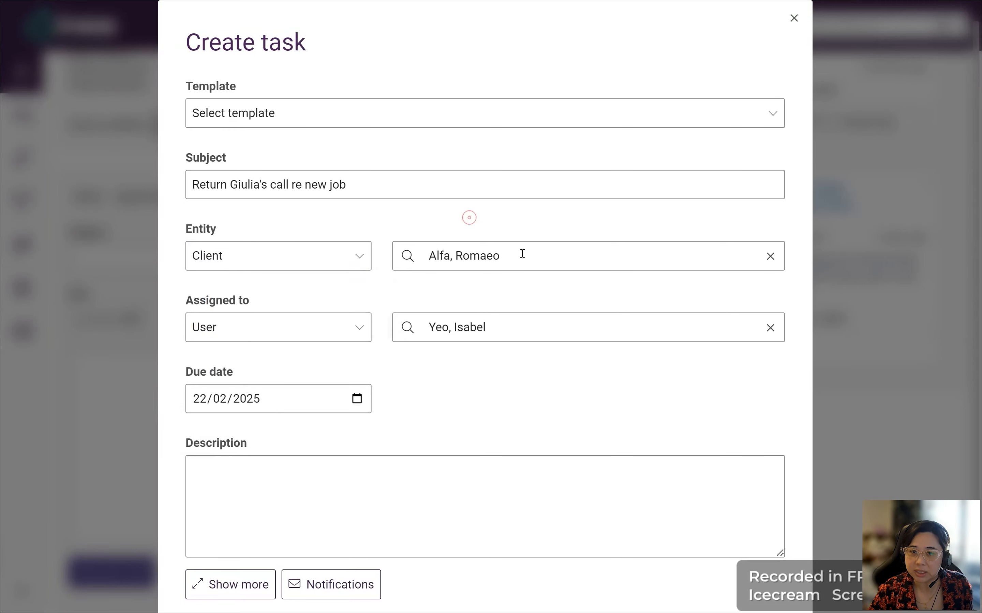
click(773, 259)
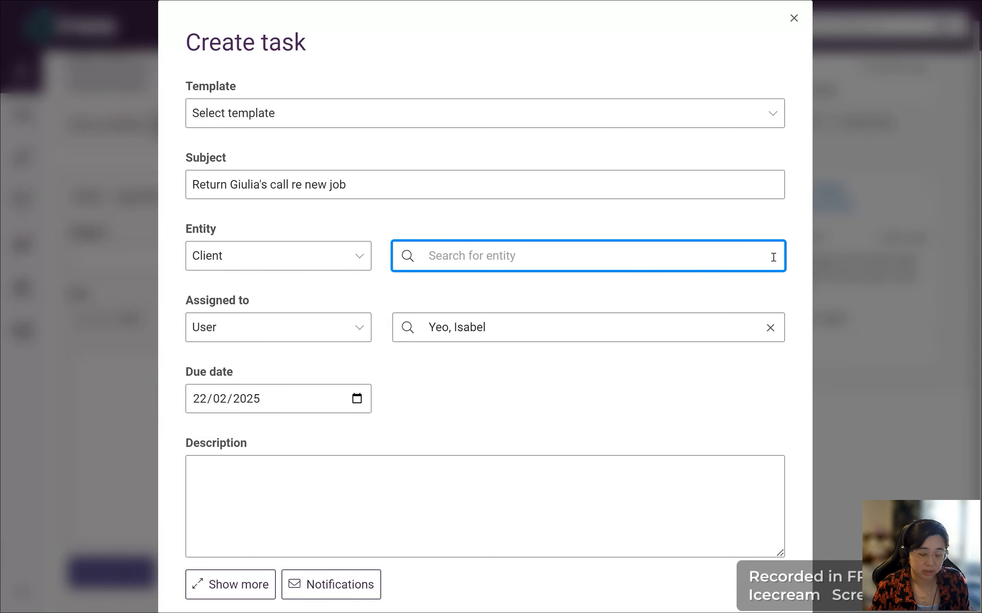
text(giulia)
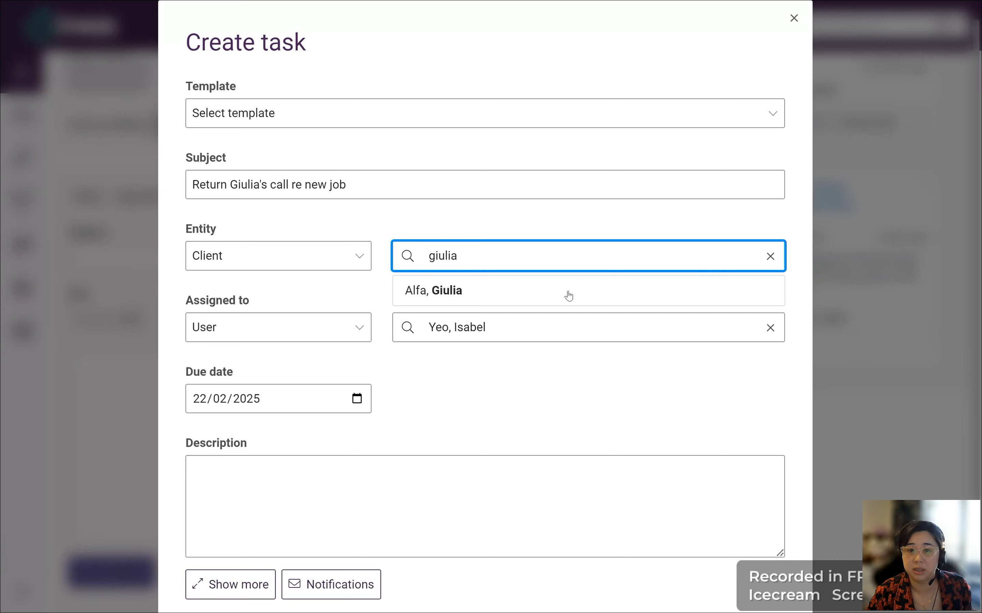
click(502, 293)
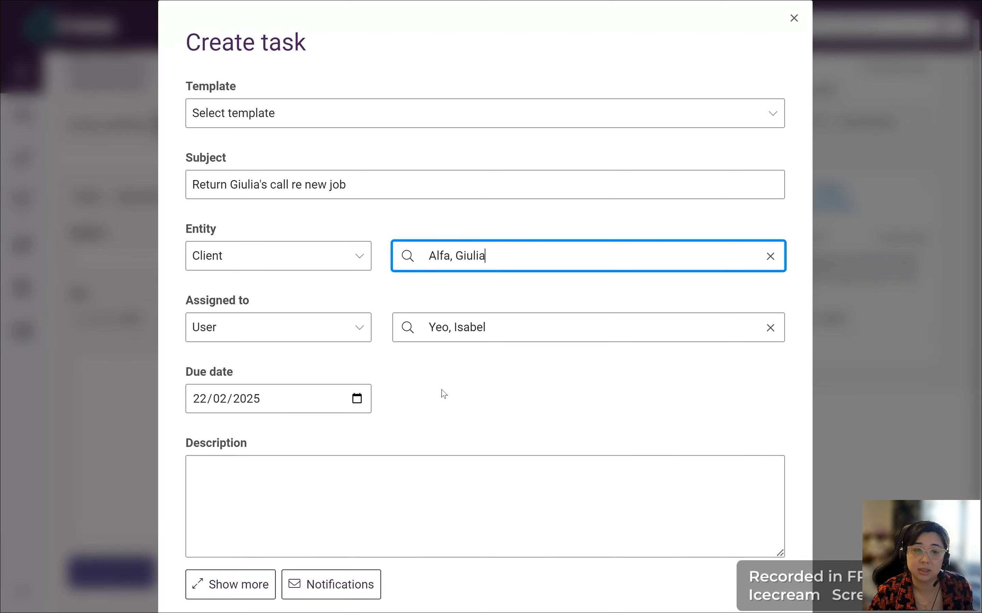
Set the full task's due date to 25/02/2025 and enter "asfsafsdafdsafd" as the description
click(358, 399)
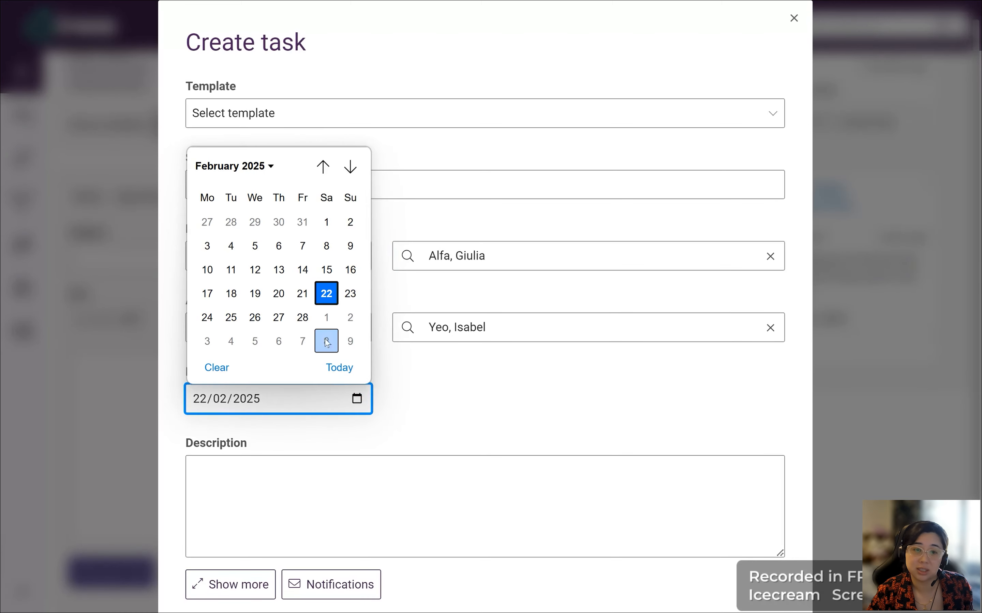
scroll(325, 341, down, 2)
click(237, 507)
click(394, 419)
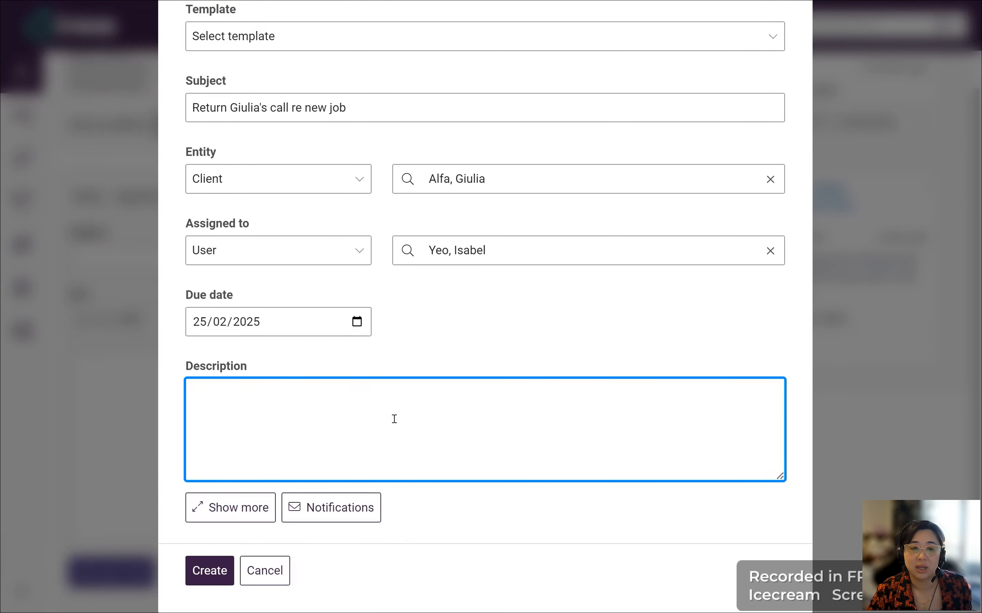
text(asfsafsdafdsafd)
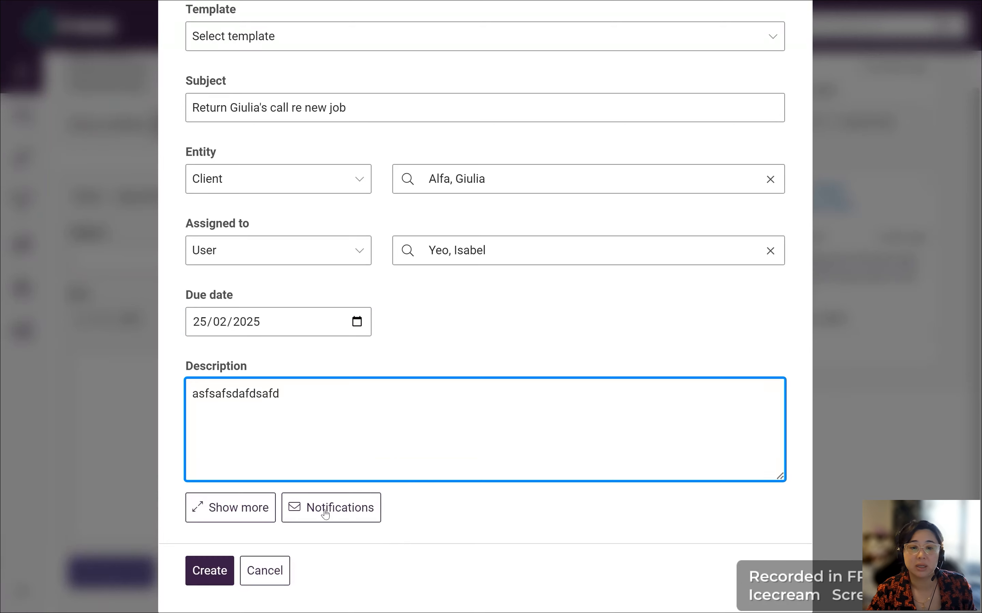
Expand the partner's full task form, set the type to Communication and the subtype to Phone call - Outbound, and create the task
click(246, 508)
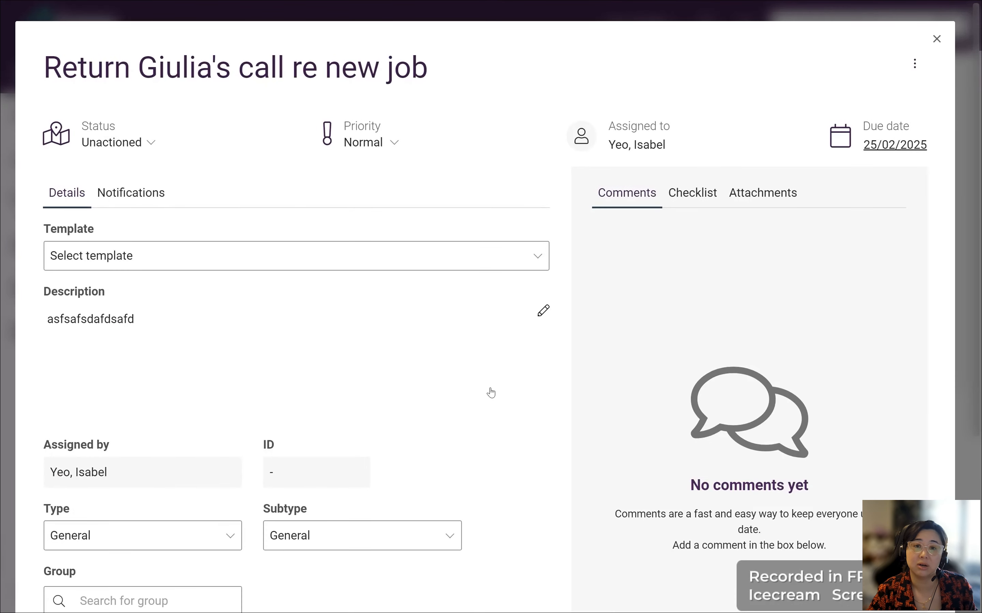
scroll(482, 365, down, 5)
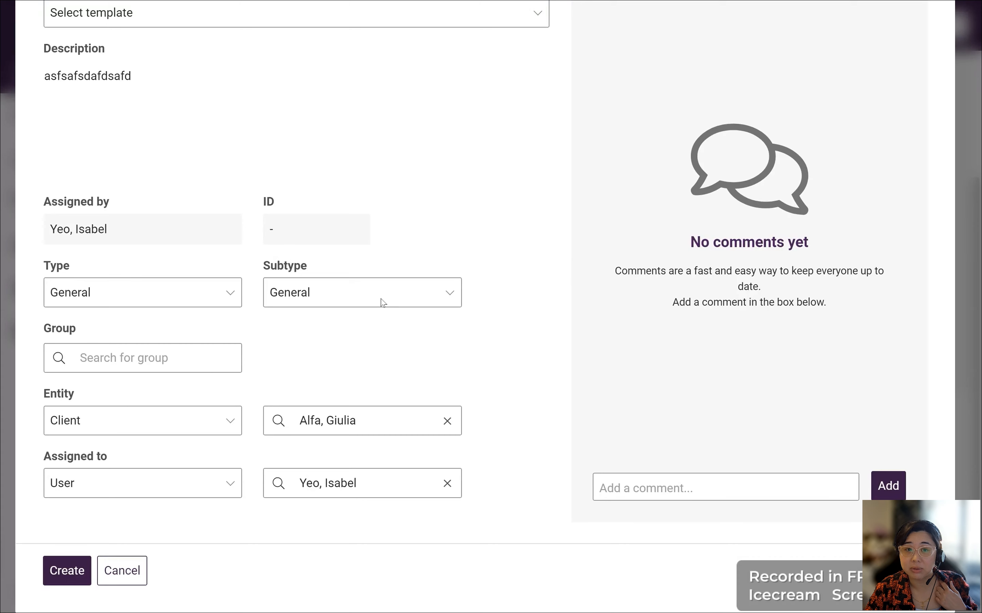
click(231, 300)
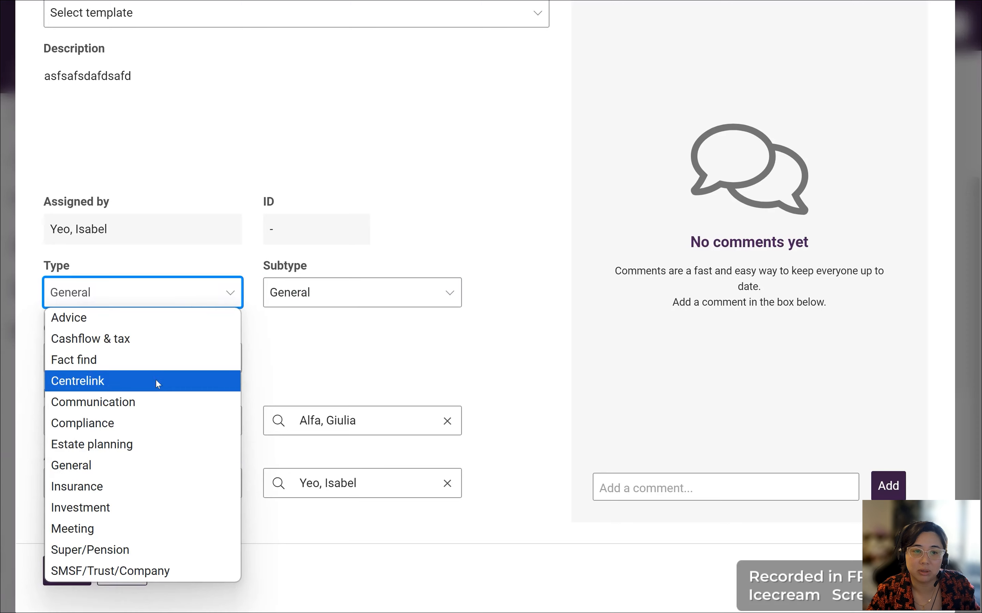
click(152, 399)
click(360, 318)
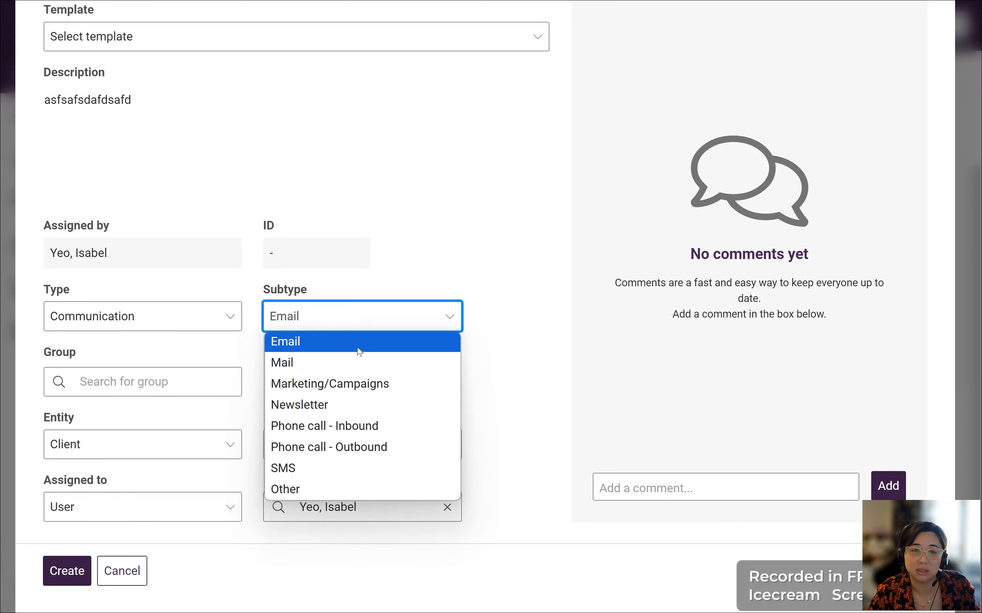
click(368, 450)
scroll(345, 478, up, 3)
scroll(203, 527, down, 3)
click(68, 580)
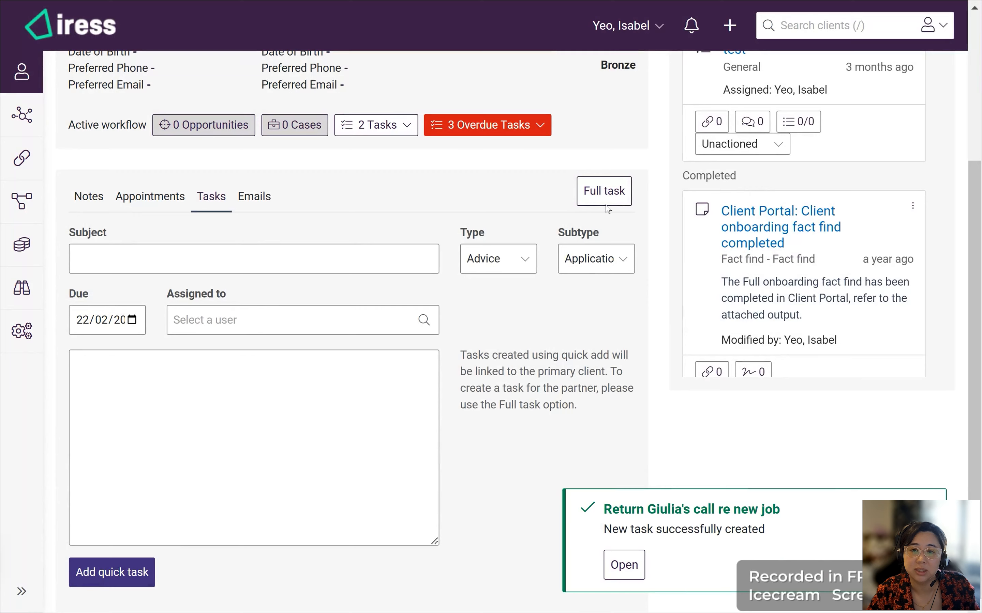
Start another full task and examine its notification settings, including the options for dynamic roles
click(606, 191)
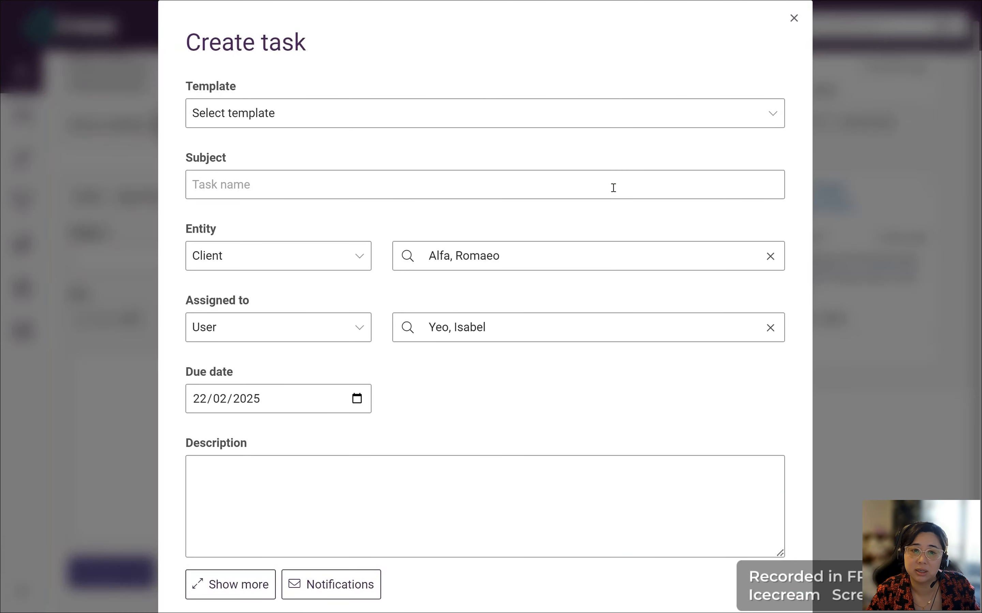
scroll(563, 345, down, 3)
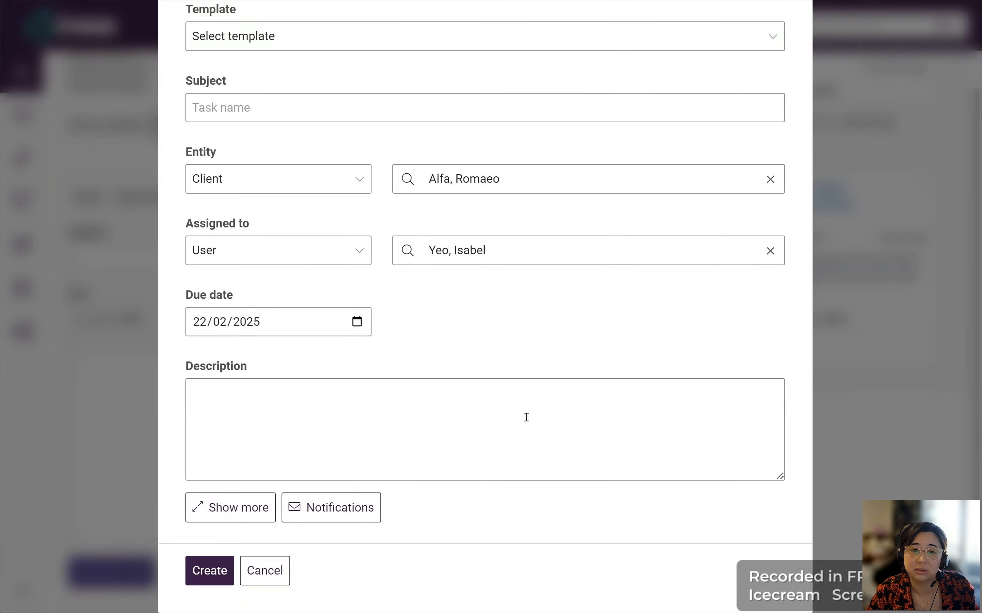
click(350, 511)
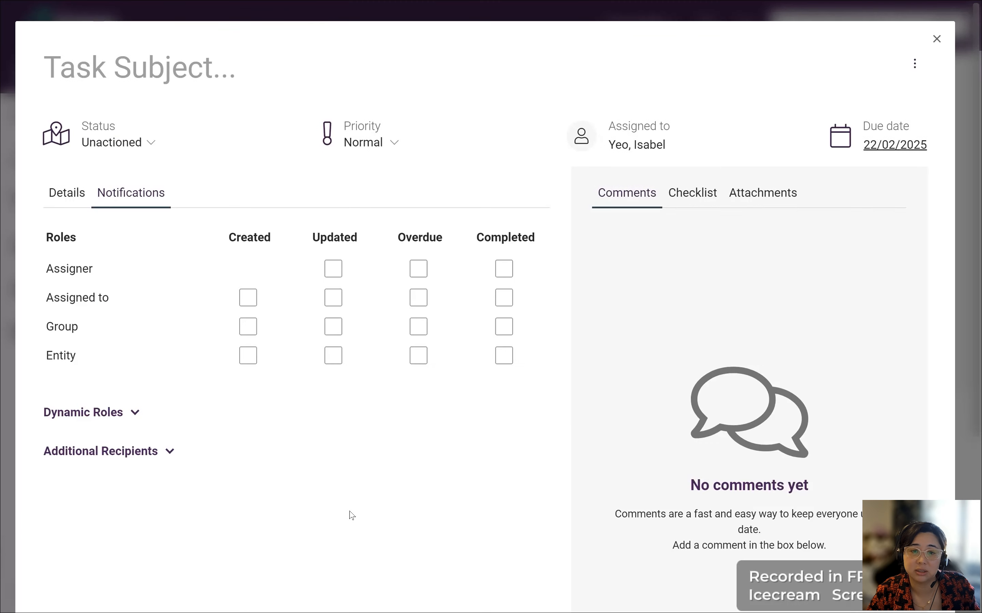
click(63, 194)
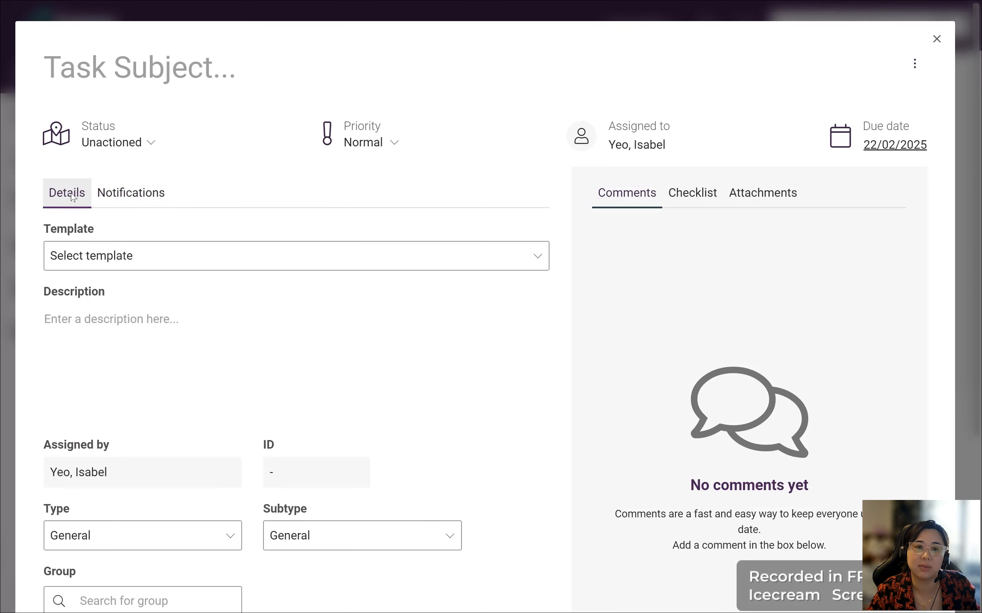
click(130, 196)
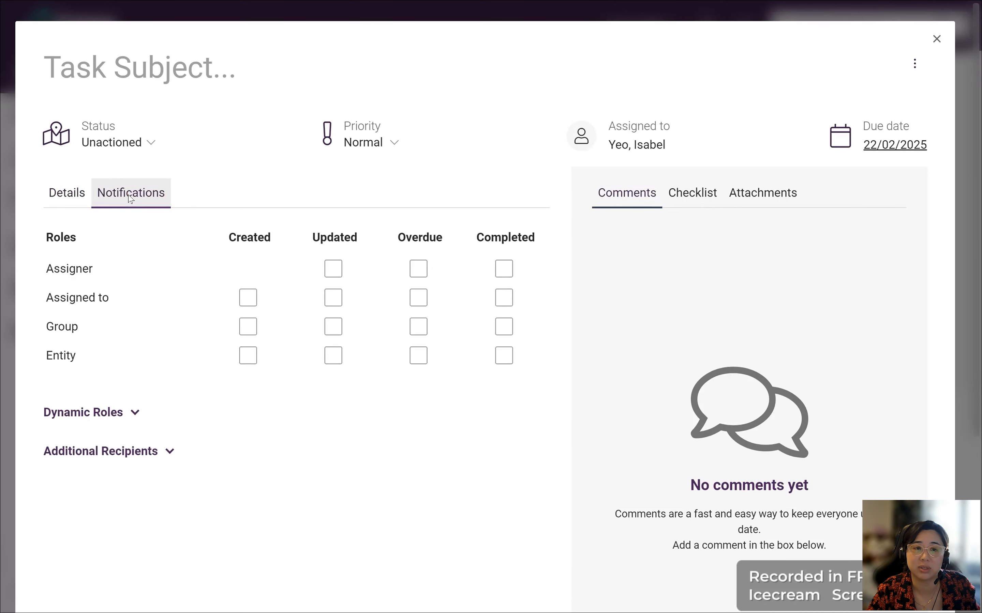
click(135, 412)
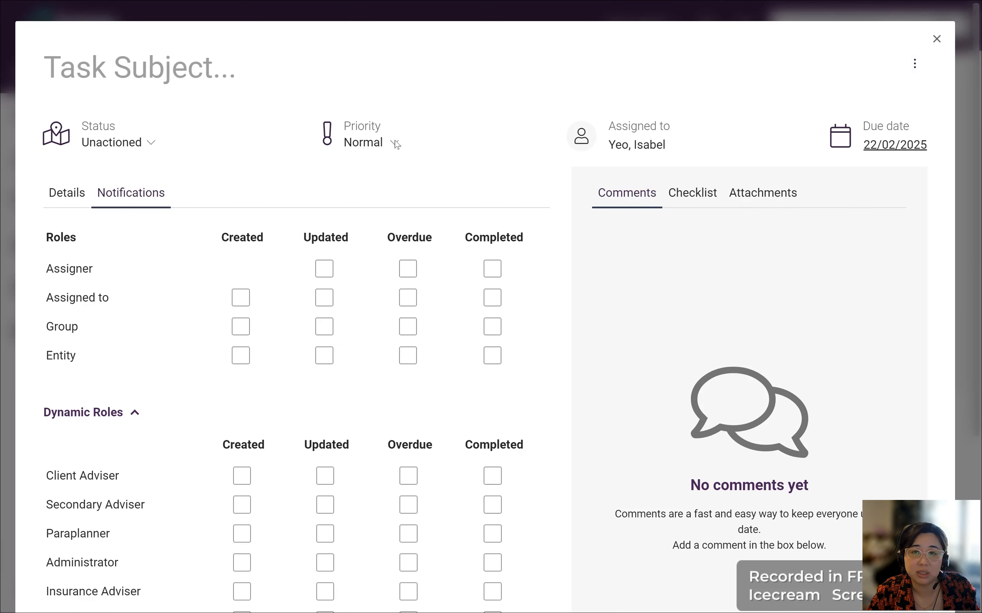
Switch the blank task to Classic view, review its fields and cancel the task
mouse_move(862, 65)
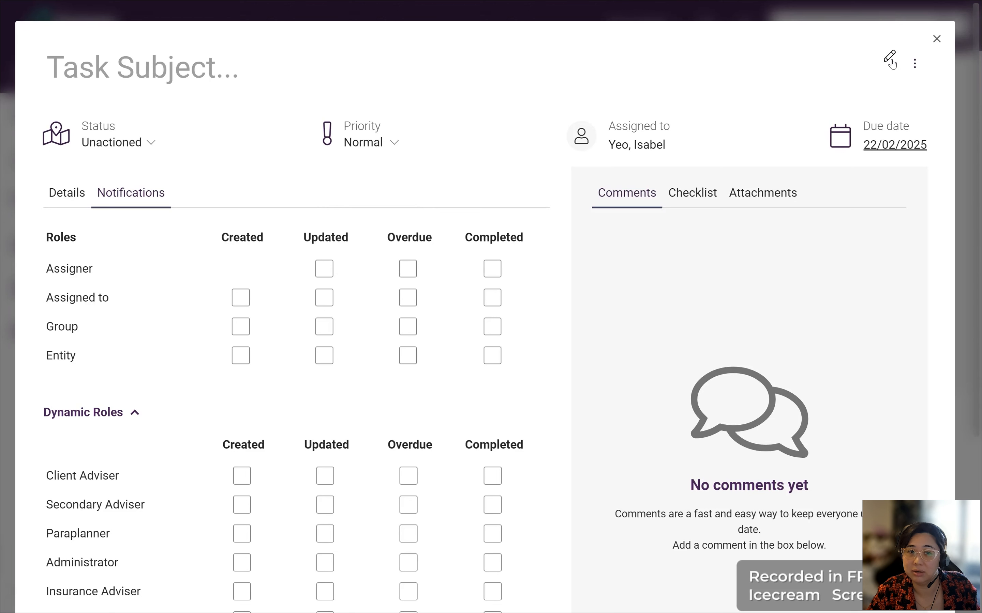
click(915, 66)
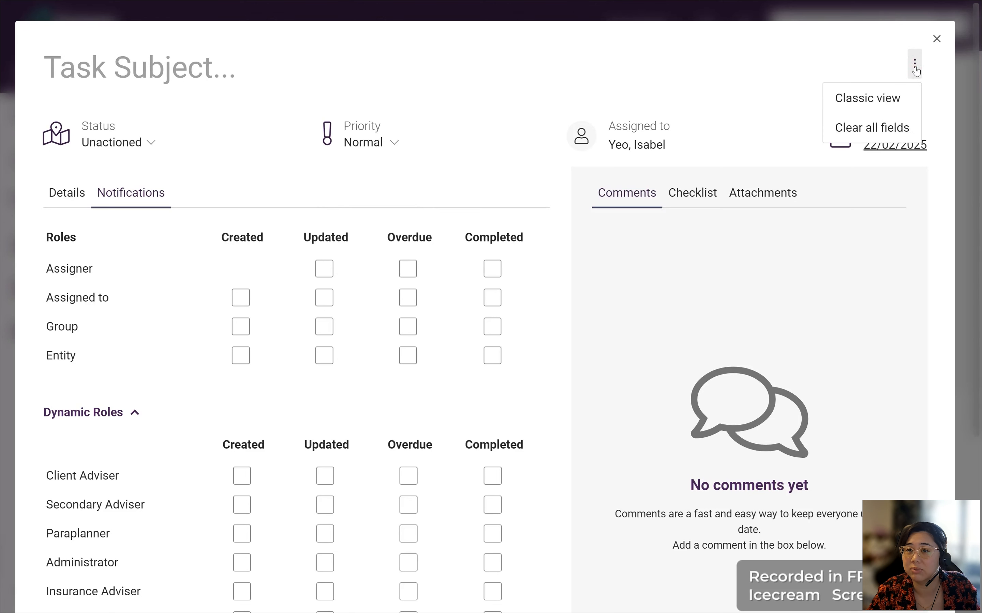
click(899, 98)
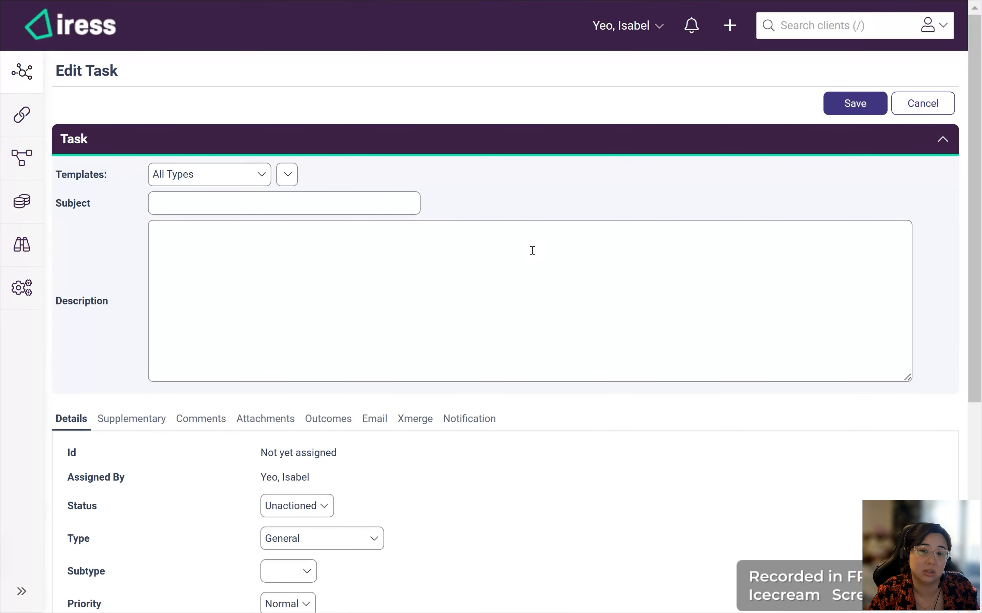
scroll(553, 402, down, 5)
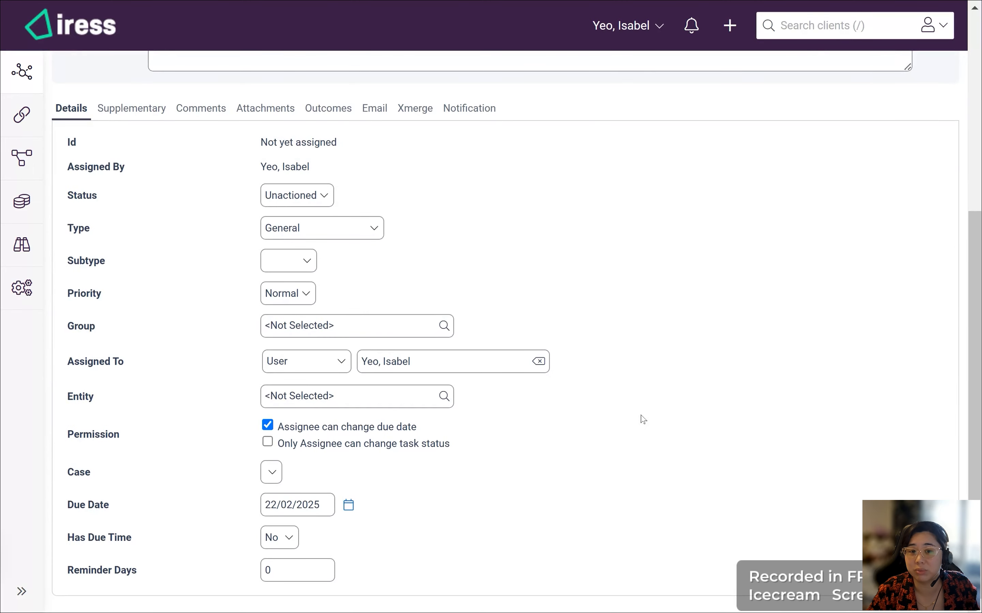
scroll(669, 426, up, 5)
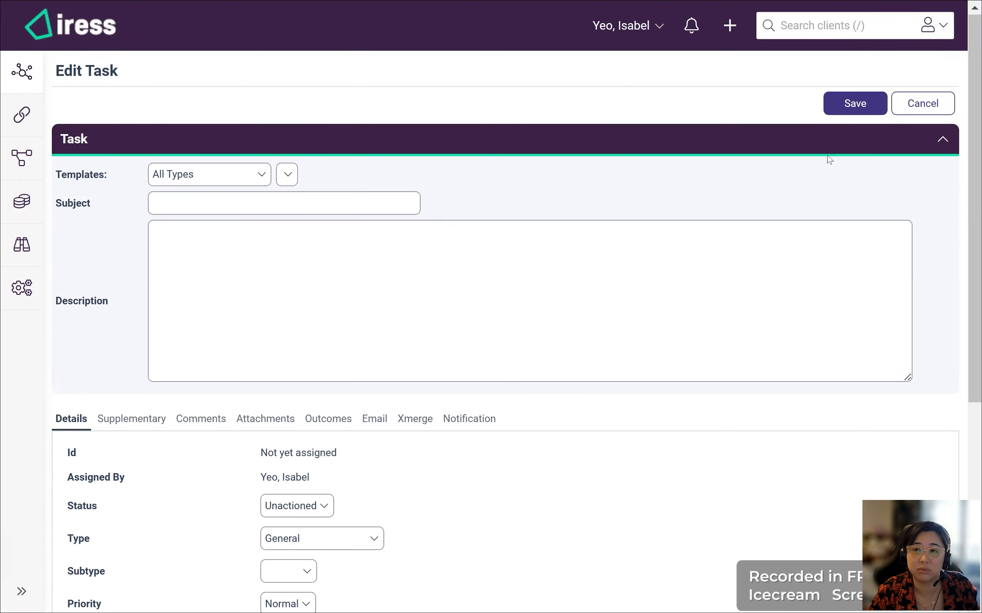
click(910, 112)
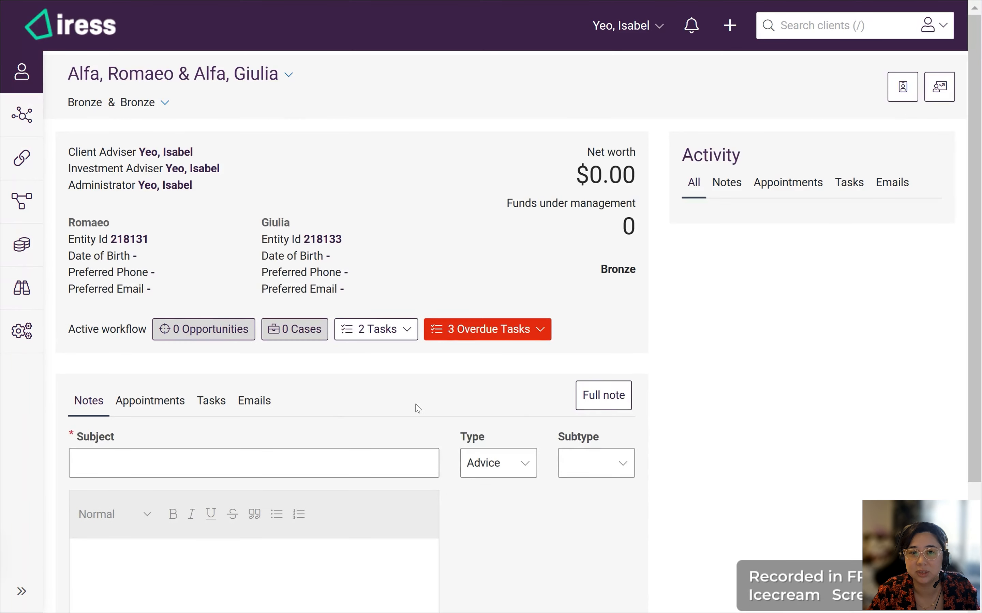
Open a blank full task from the client hub's task section, review its fields and cancel it
scroll(594, 431, down, 4)
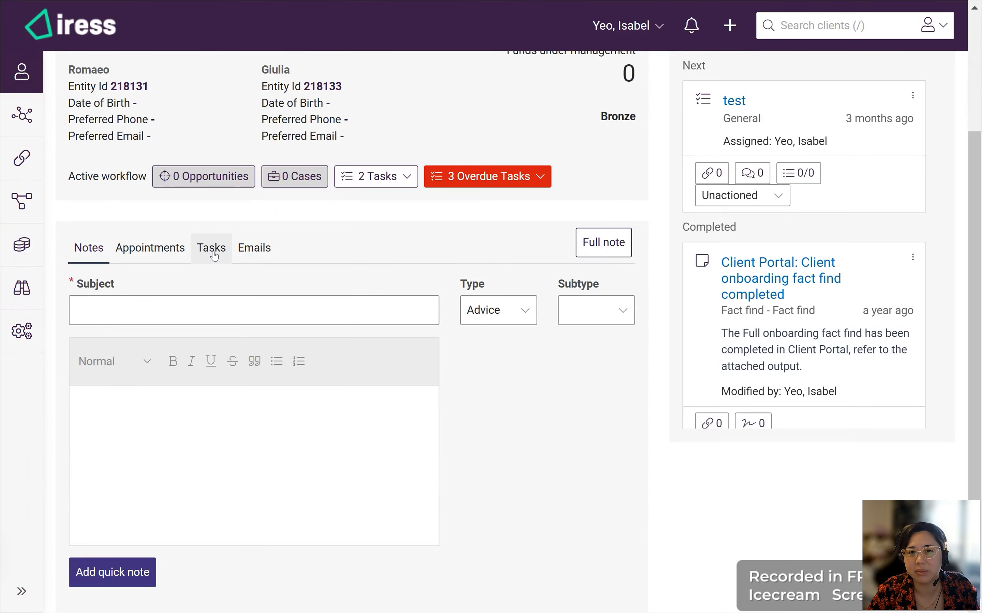
click(213, 248)
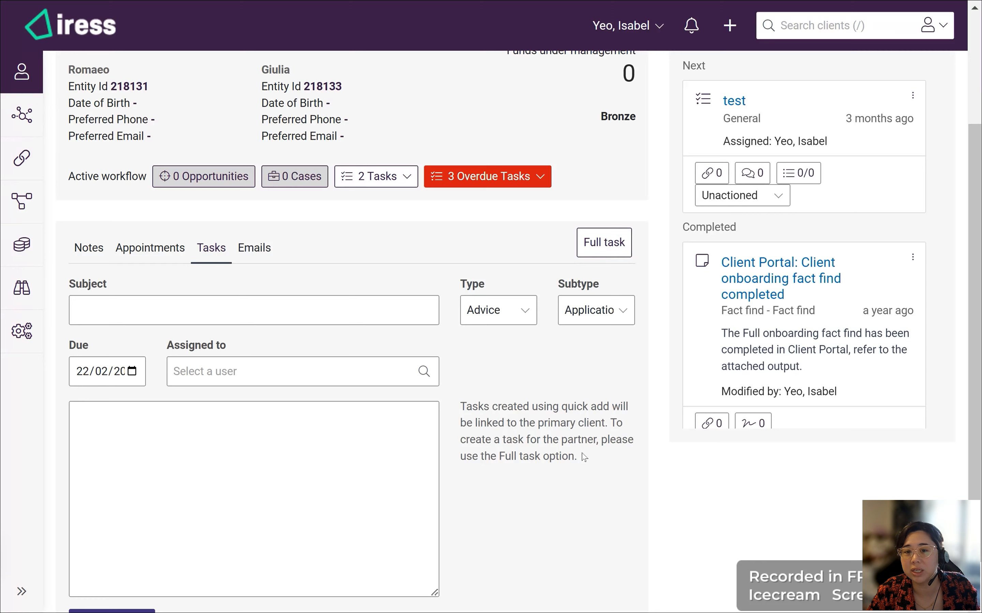
click(604, 242)
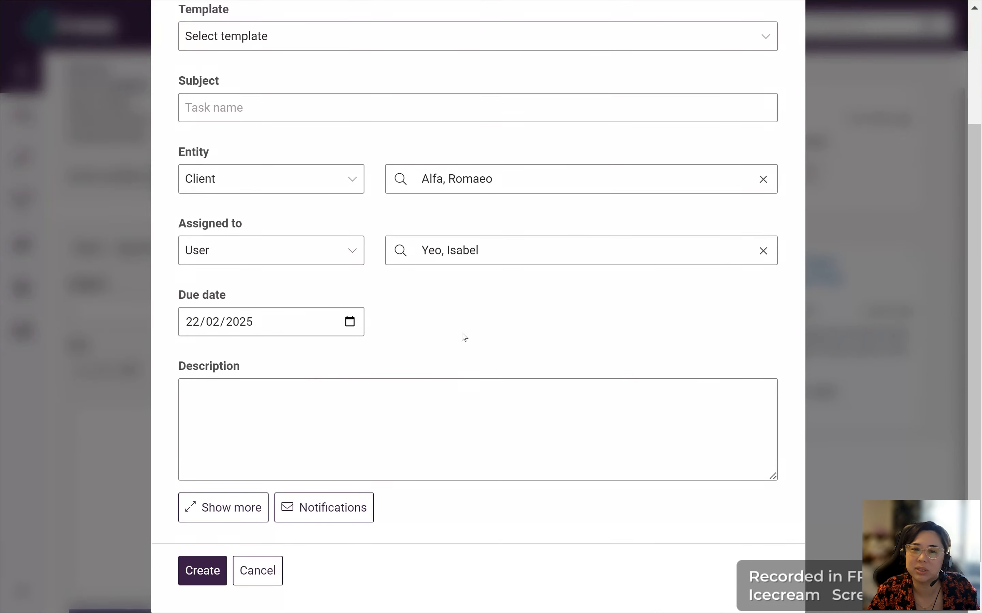
scroll(535, 397, up, 3)
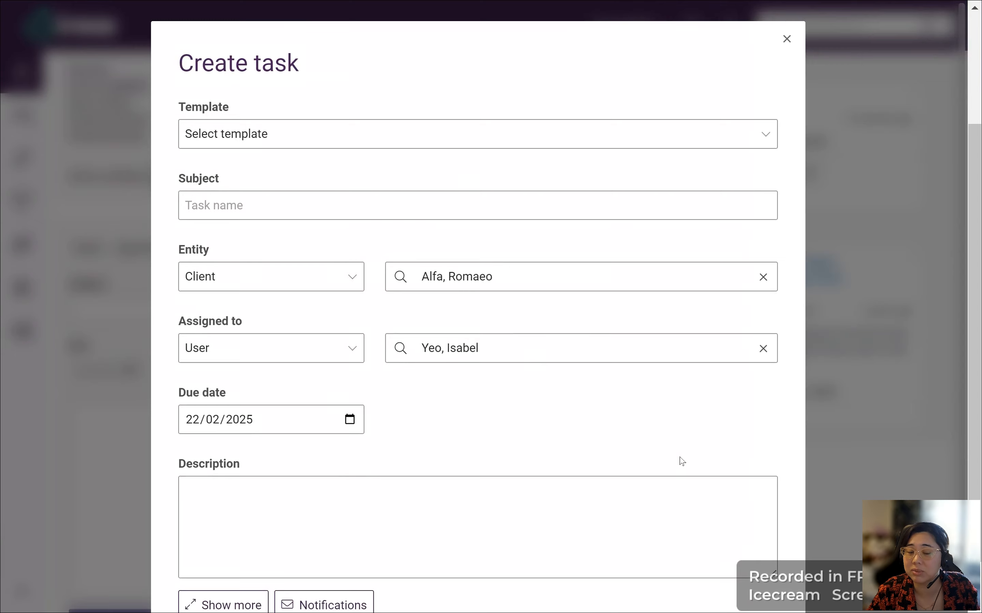
scroll(682, 462, down, 3)
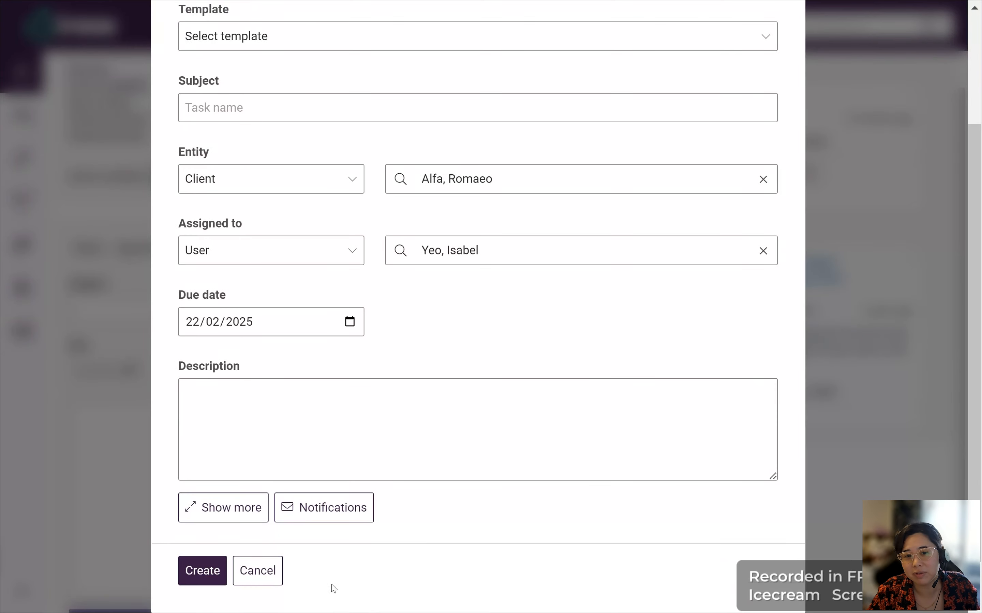
click(273, 583)
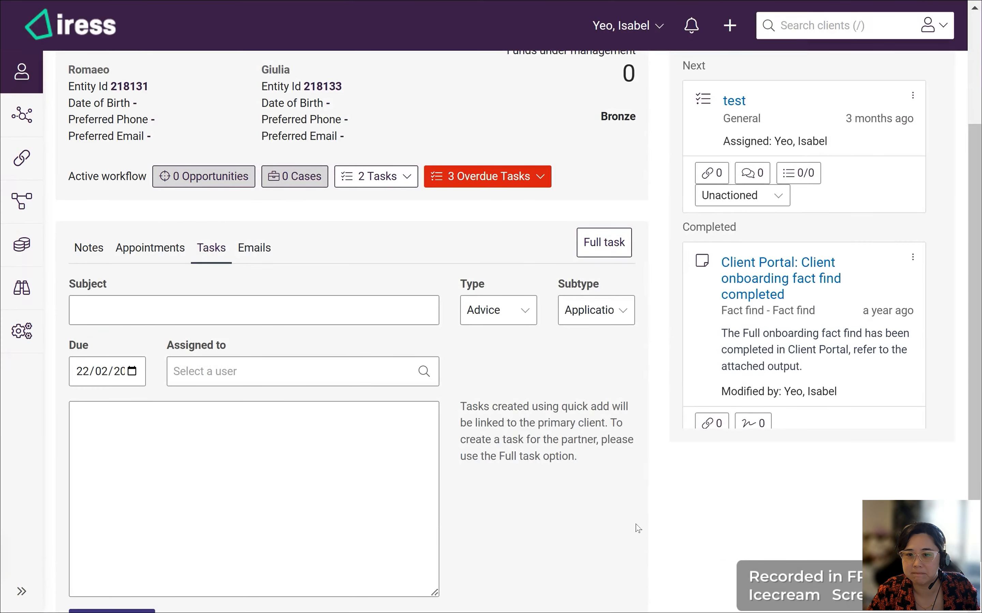
Filter the client's activity feed to tasks and pin the task about returning the partner's call re new job
scroll(710, 541, up, 1)
scroll(710, 542, up, 3)
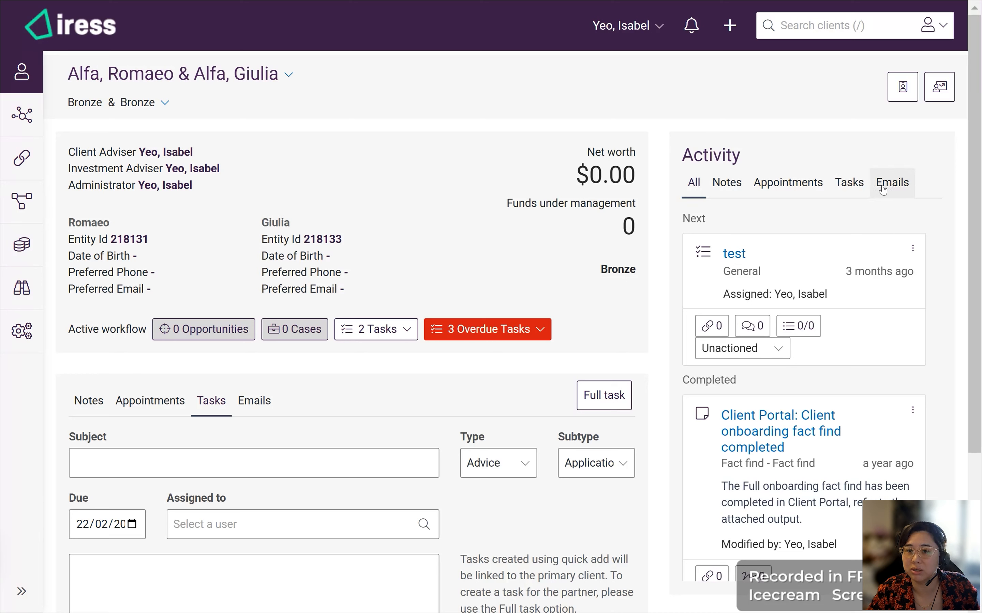
click(848, 188)
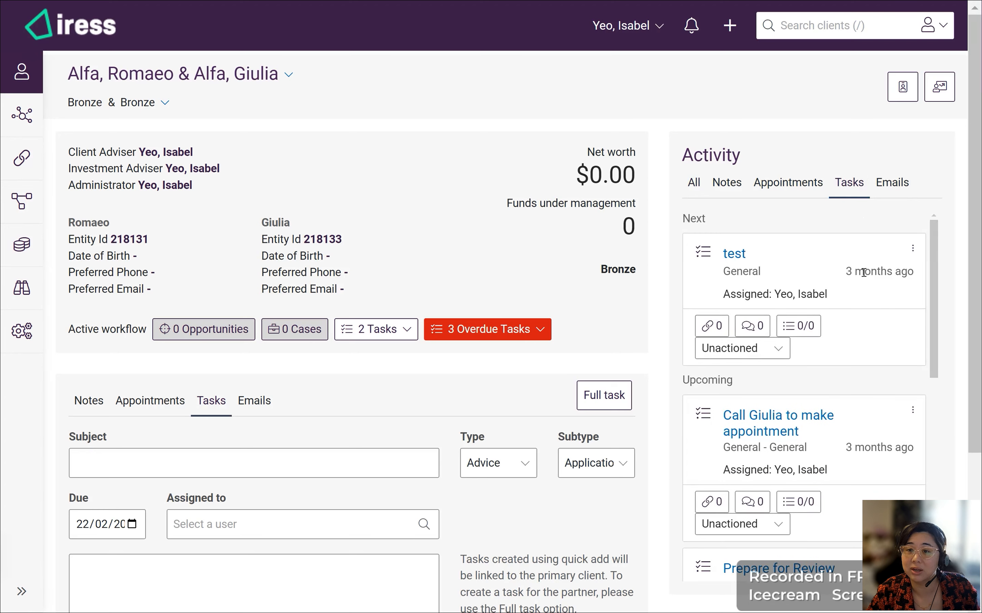
drag(935, 262, 928, 320)
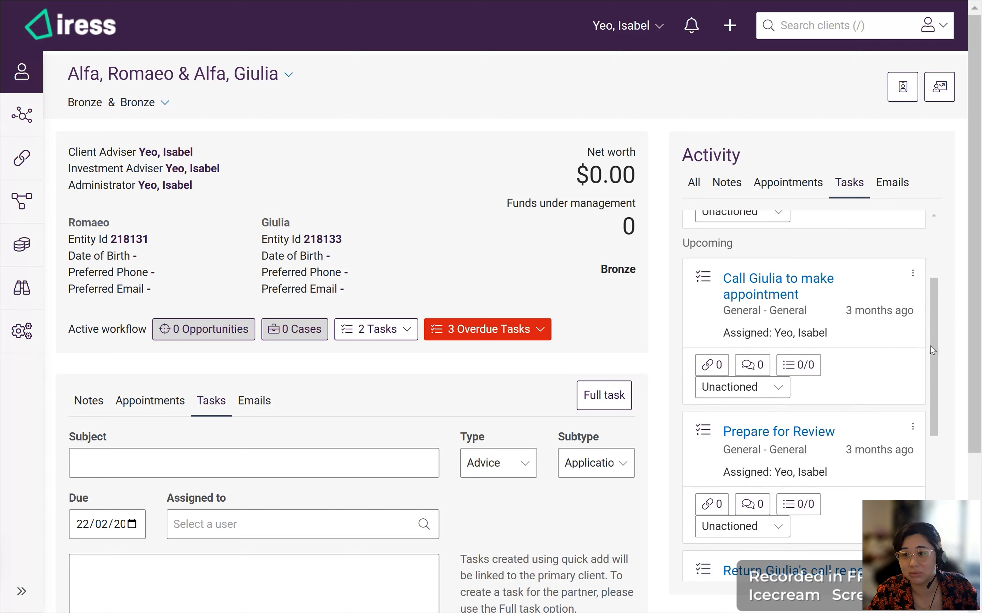
drag(930, 351, 944, 479)
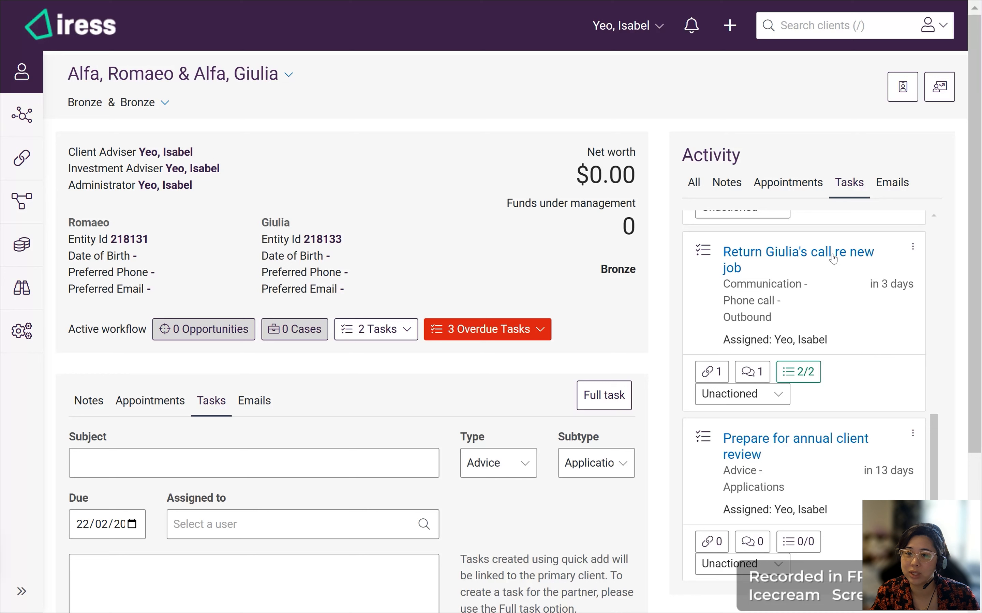
click(913, 249)
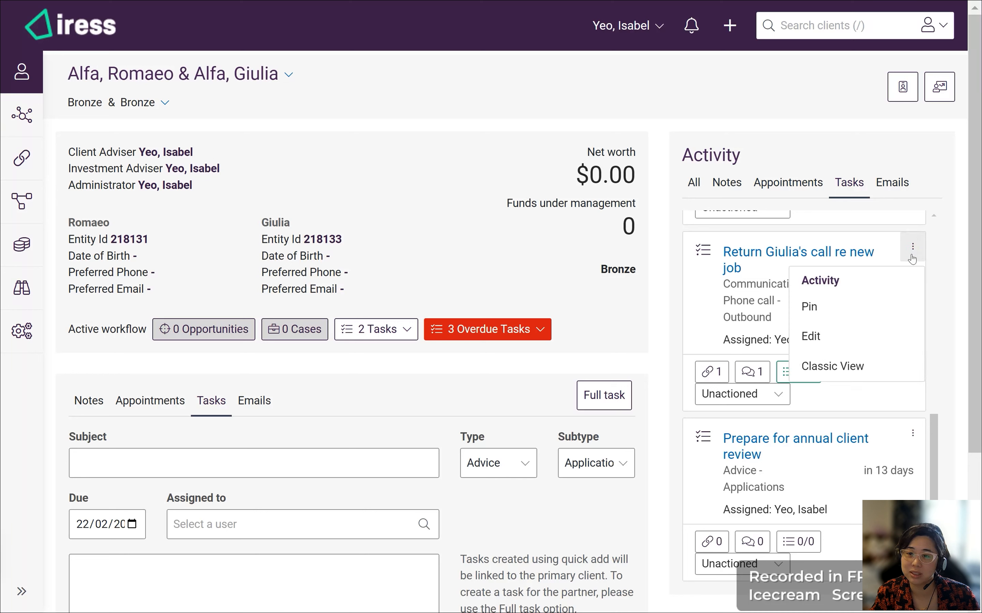
click(832, 313)
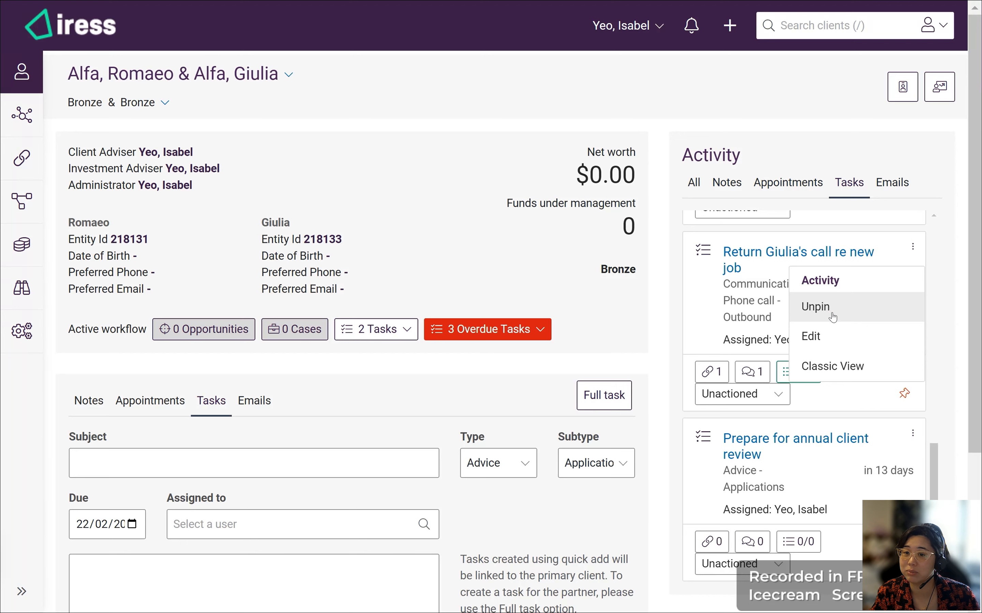
scroll(945, 308, up, 2)
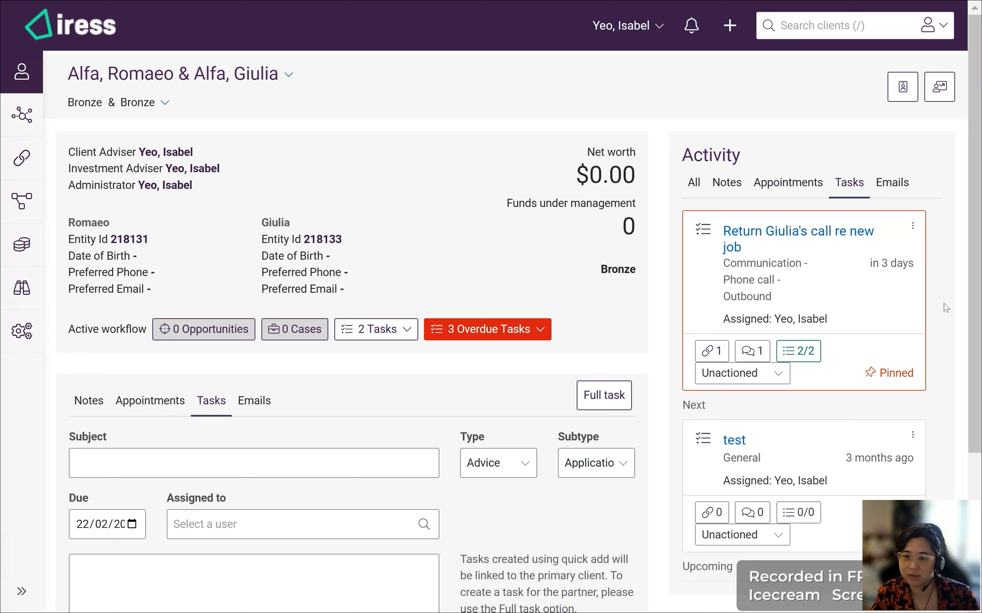
Check the pinned task's available actions, and open the task to review its details and comments
click(912, 225)
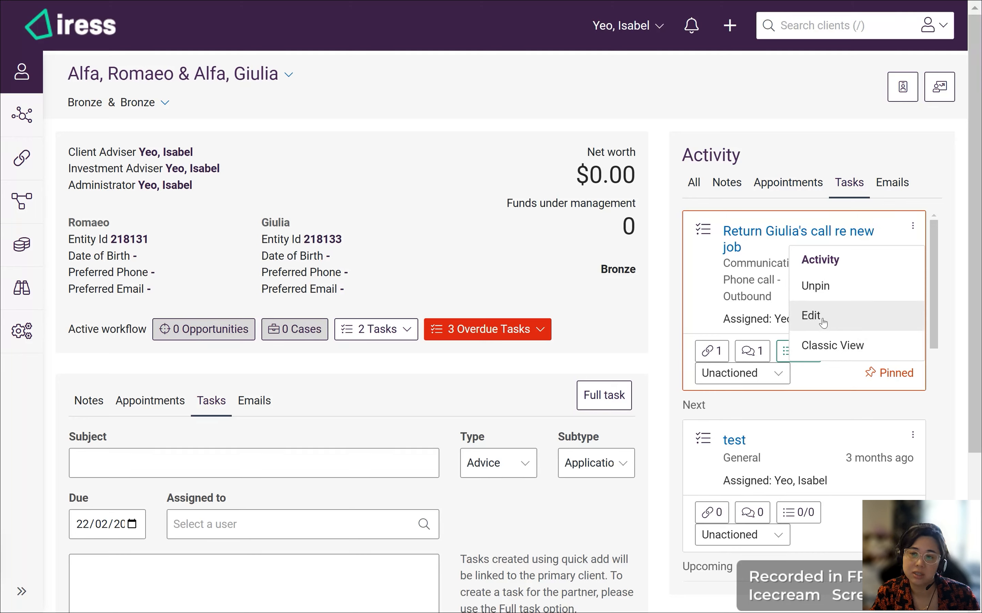
click(947, 223)
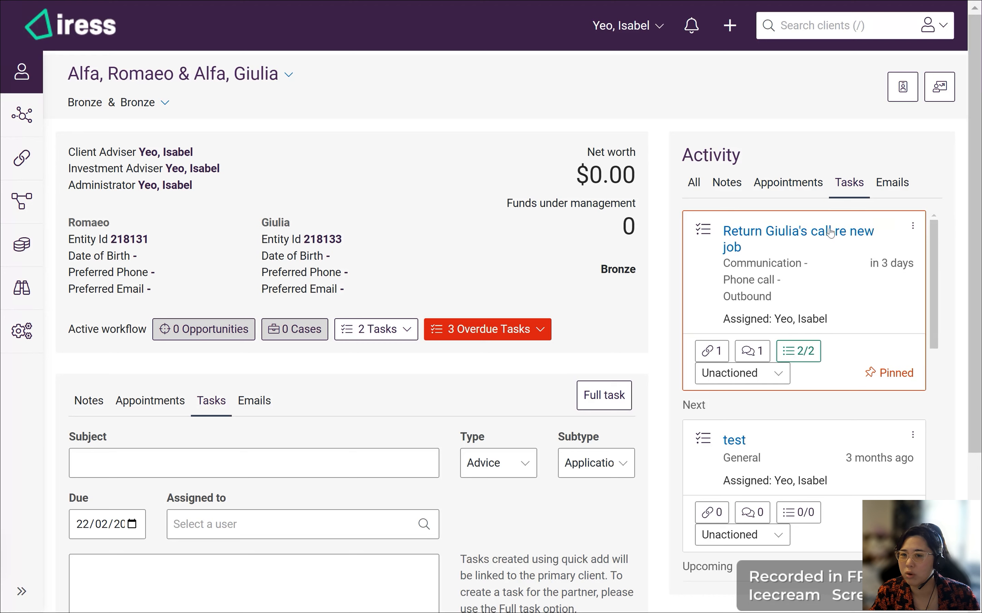
click(798, 237)
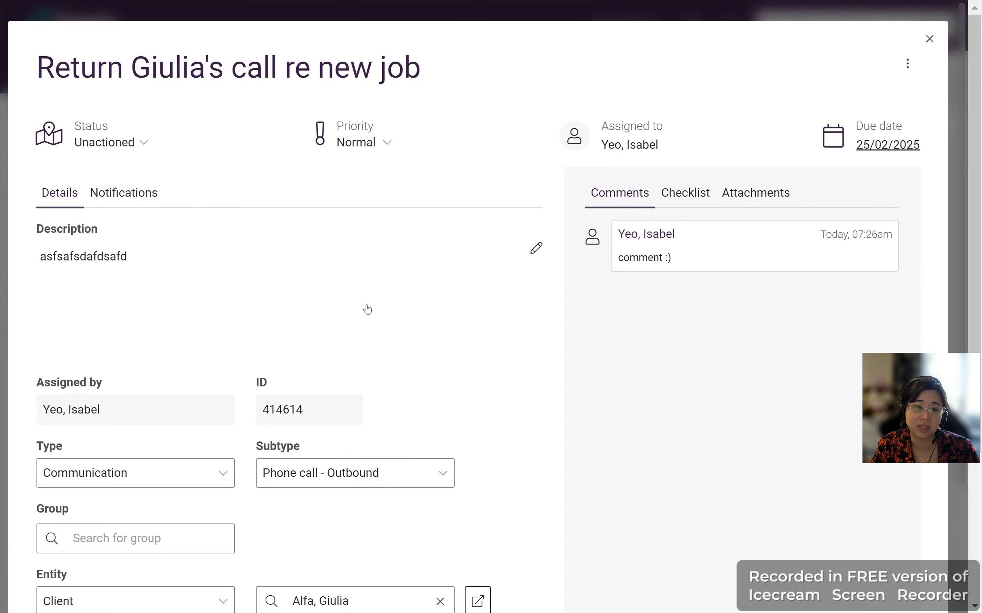
scroll(367, 309, down, 4)
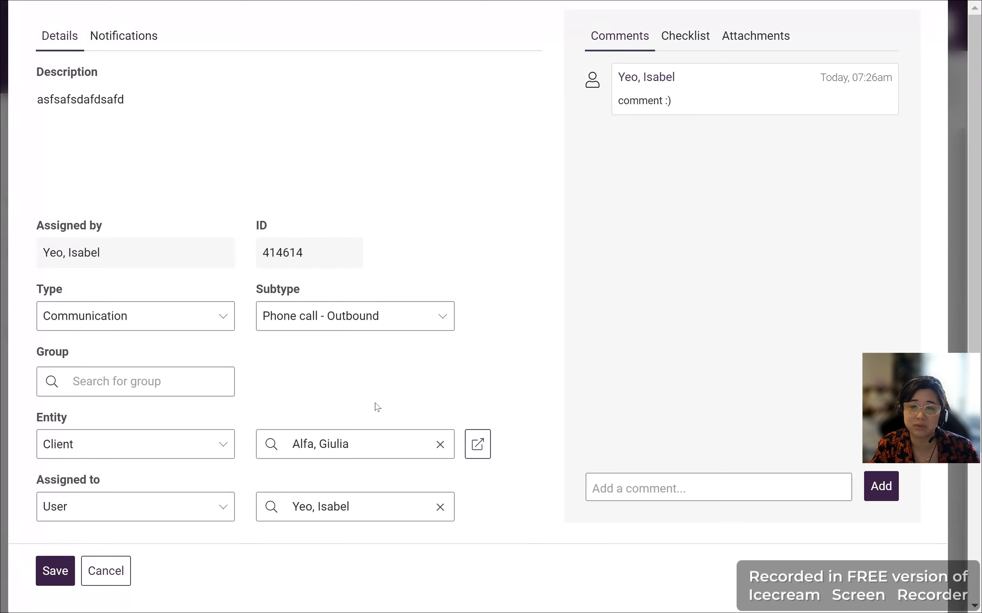
scroll(374, 408, up, 4)
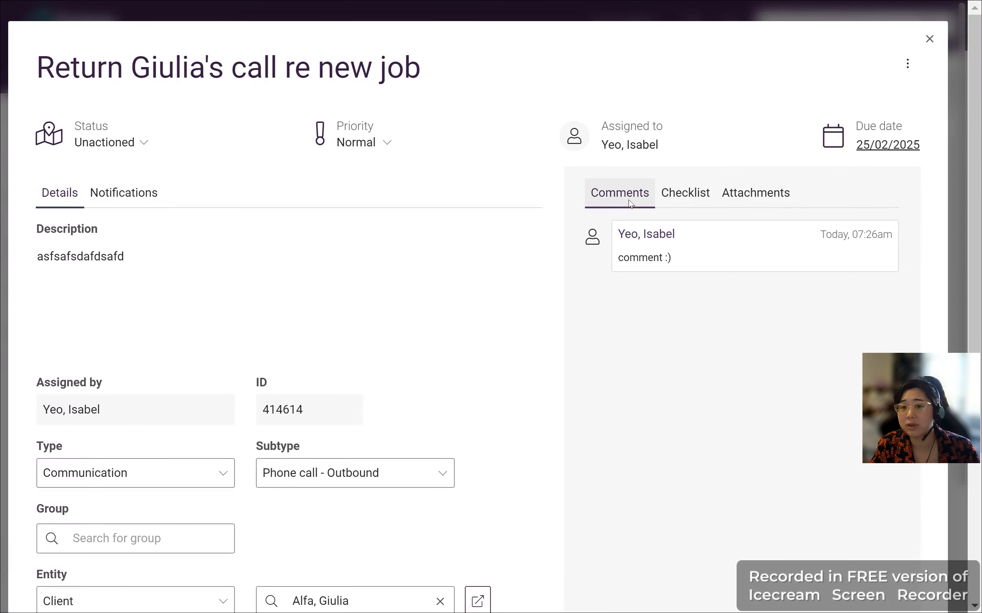
Add the comment "comment 2 :)" to the open task
scroll(722, 390, down, 2)
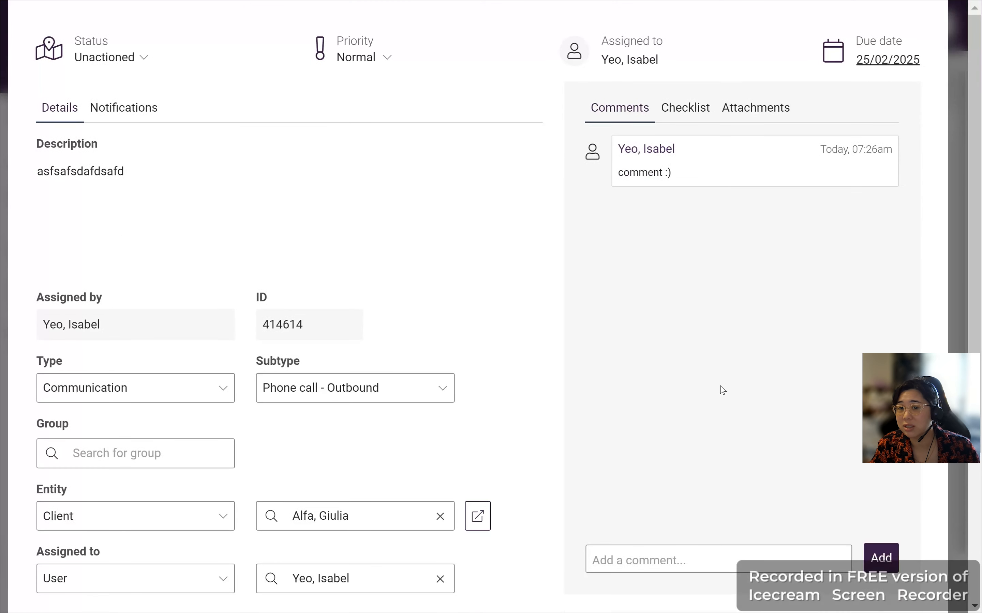
click(735, 561)
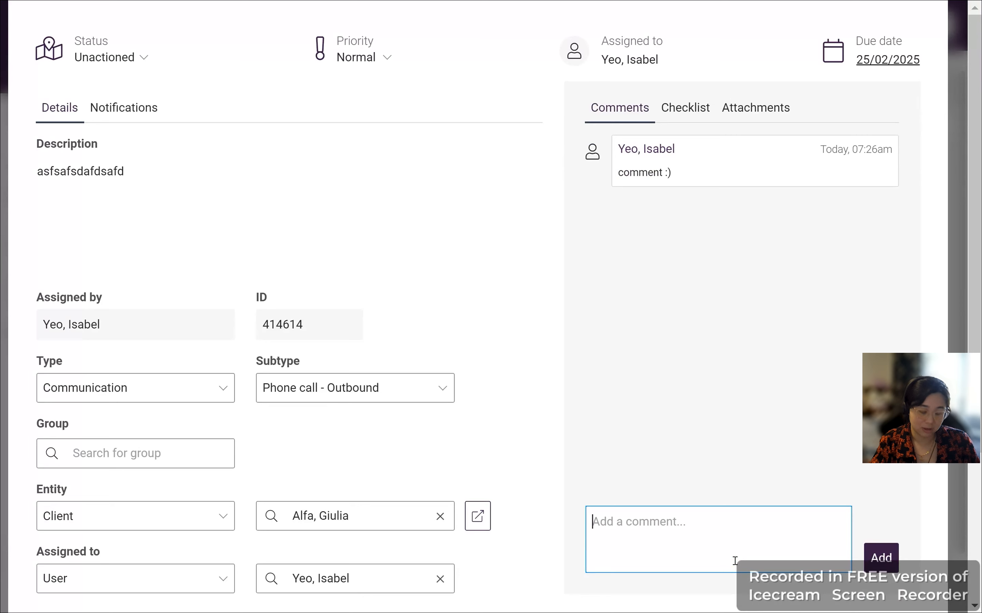
text(comment 2 :))
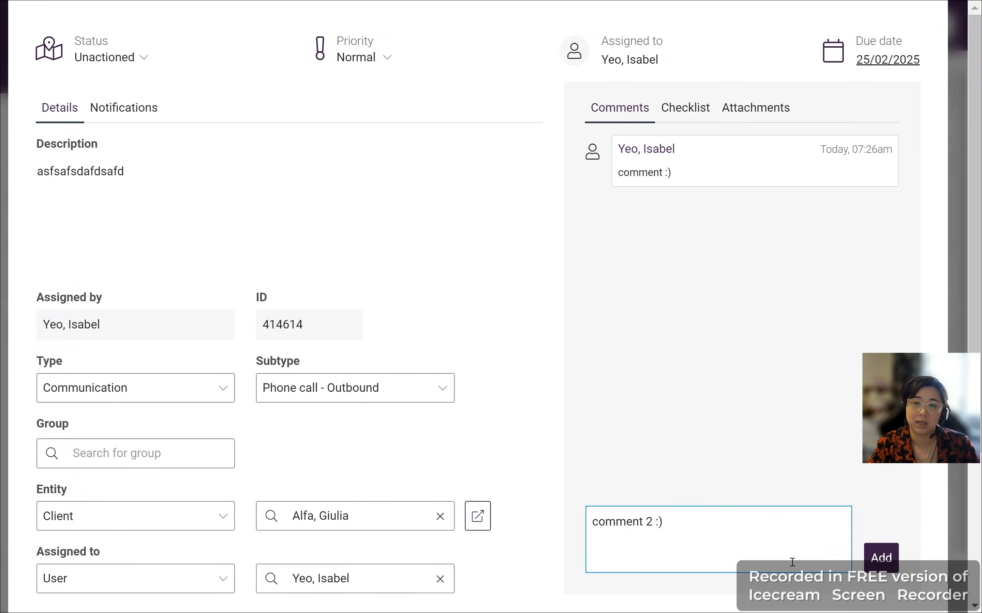
click(880, 558)
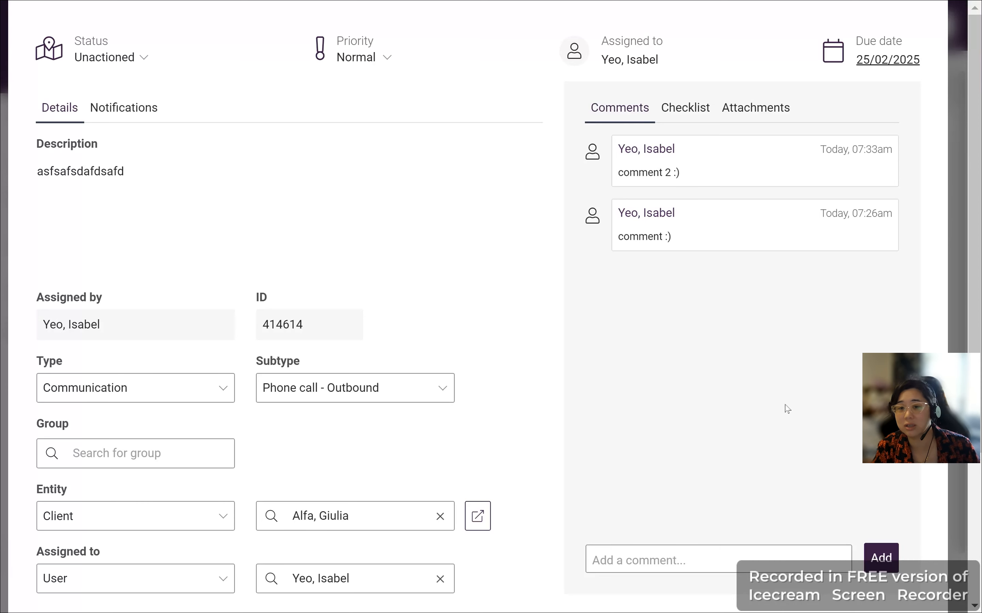
Add an optional item "checklist 3" with due date 27/02/2025 to the task's checklist
click(699, 115)
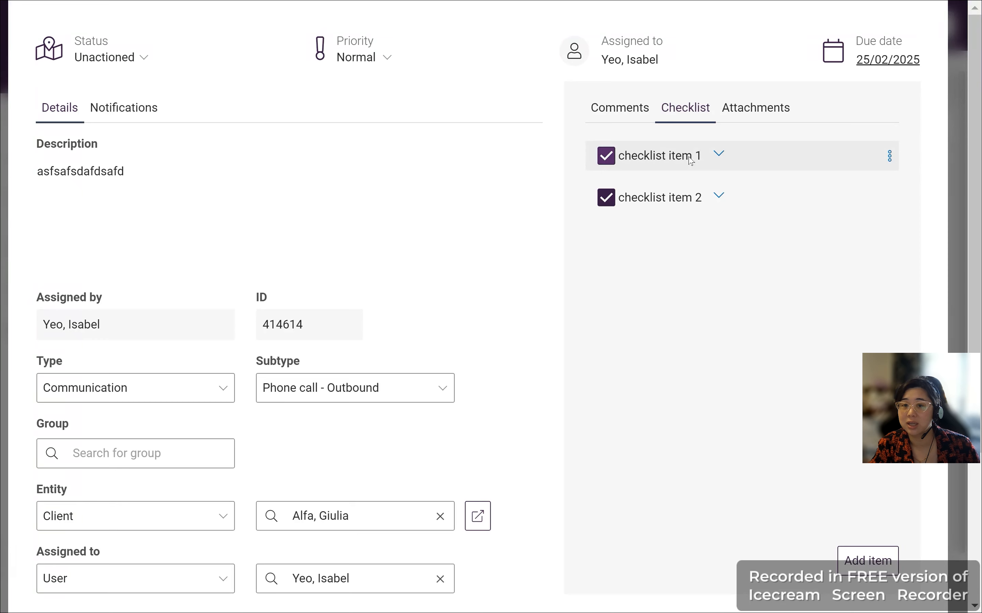
click(875, 561)
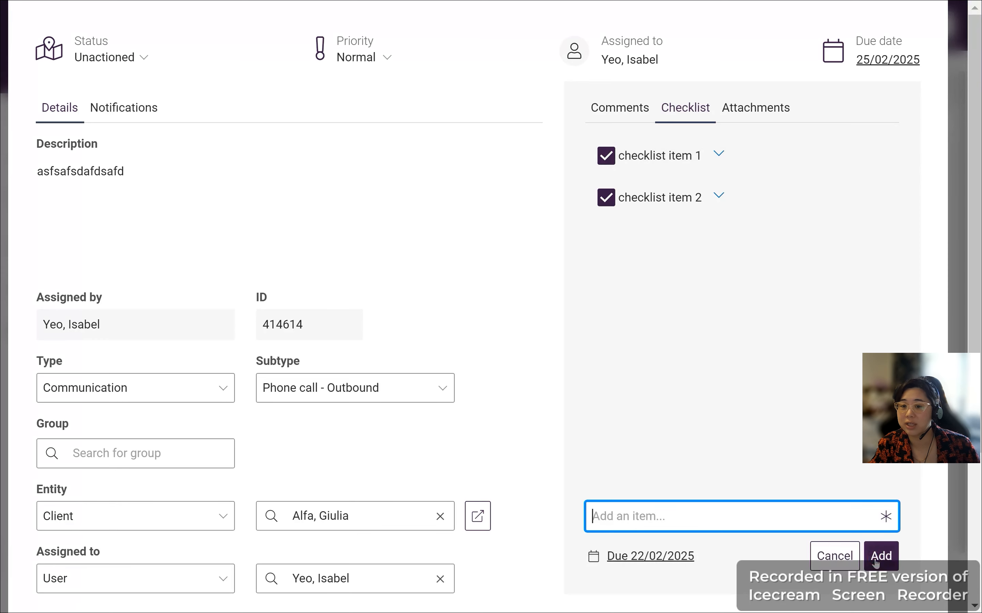
text(checklist 3)
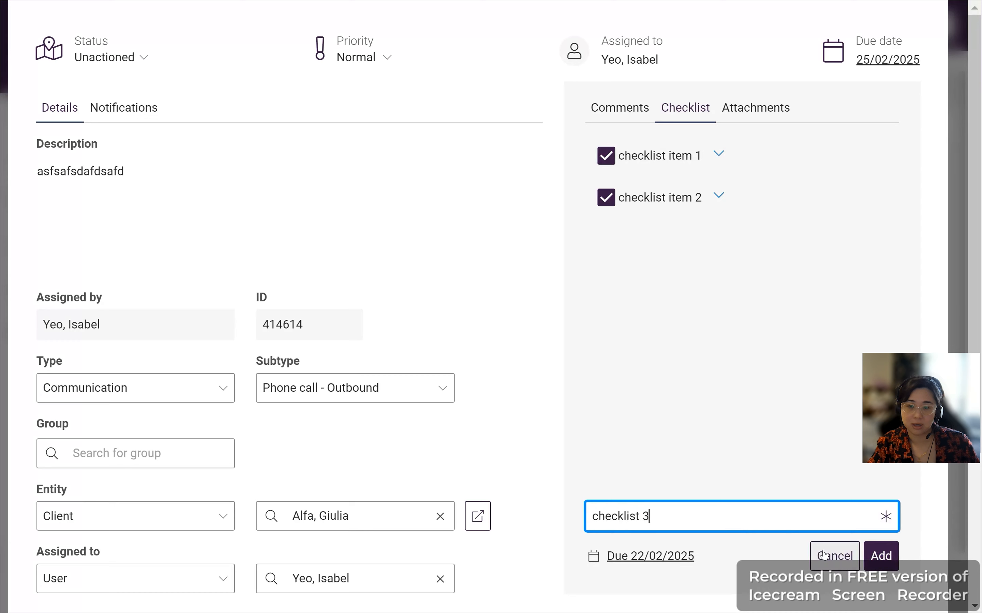
click(665, 555)
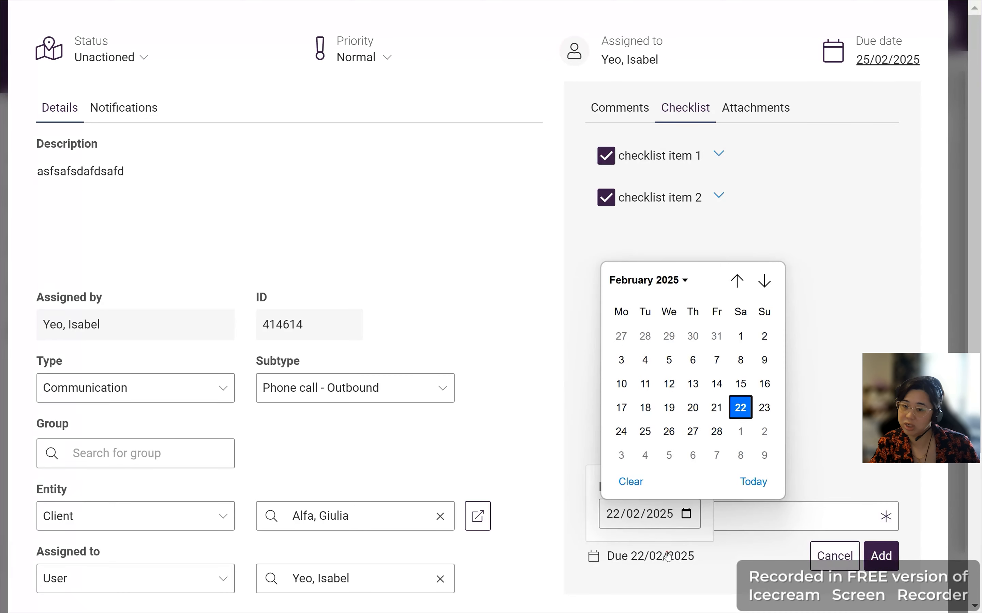
click(693, 431)
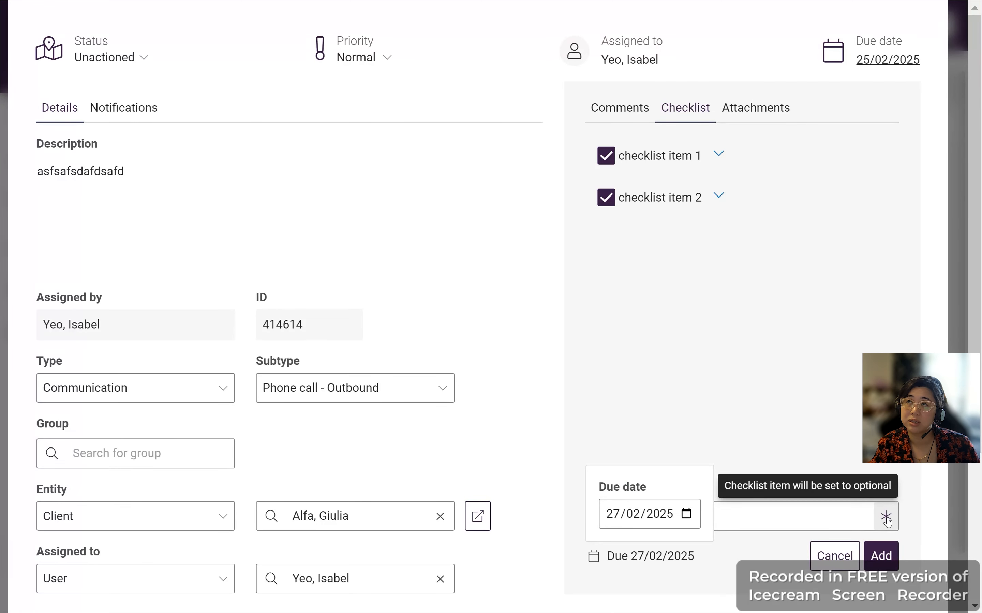
click(804, 401)
click(885, 561)
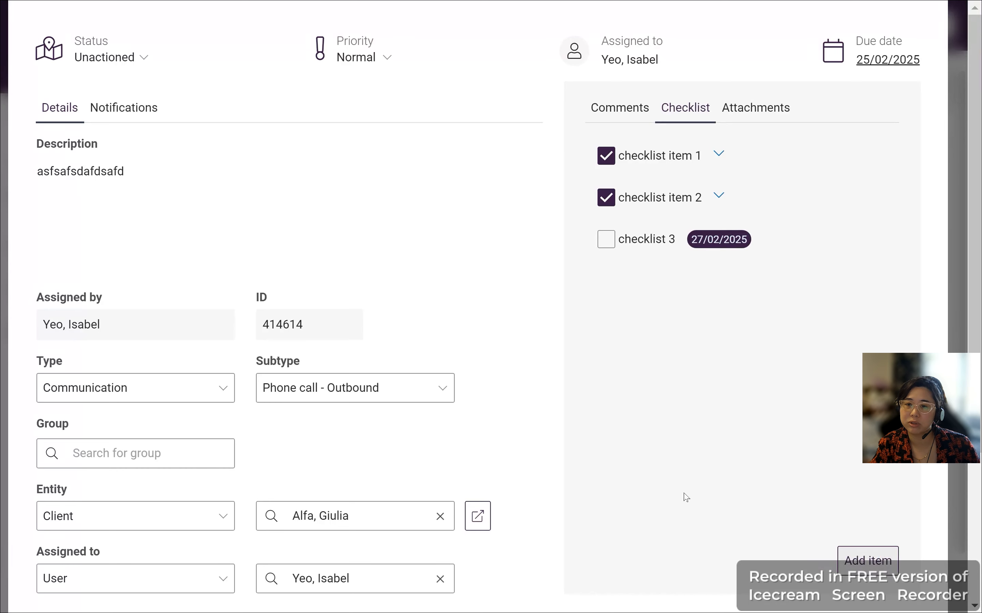
Add a mandatory checklist item "checklist 4 mandatory" due 26/02/2025 and check which actions the item offers
click(868, 561)
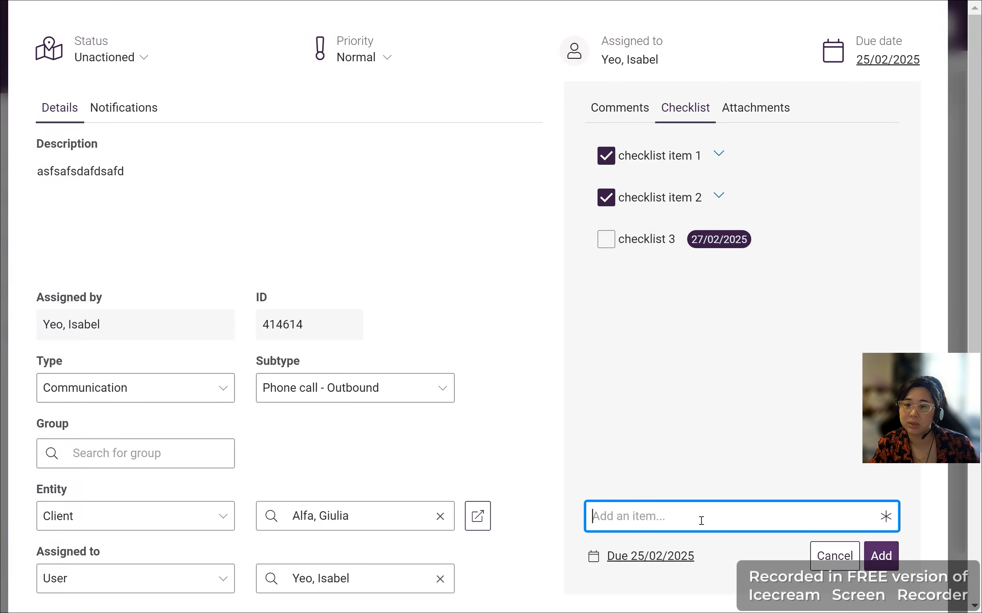
text(checkli)
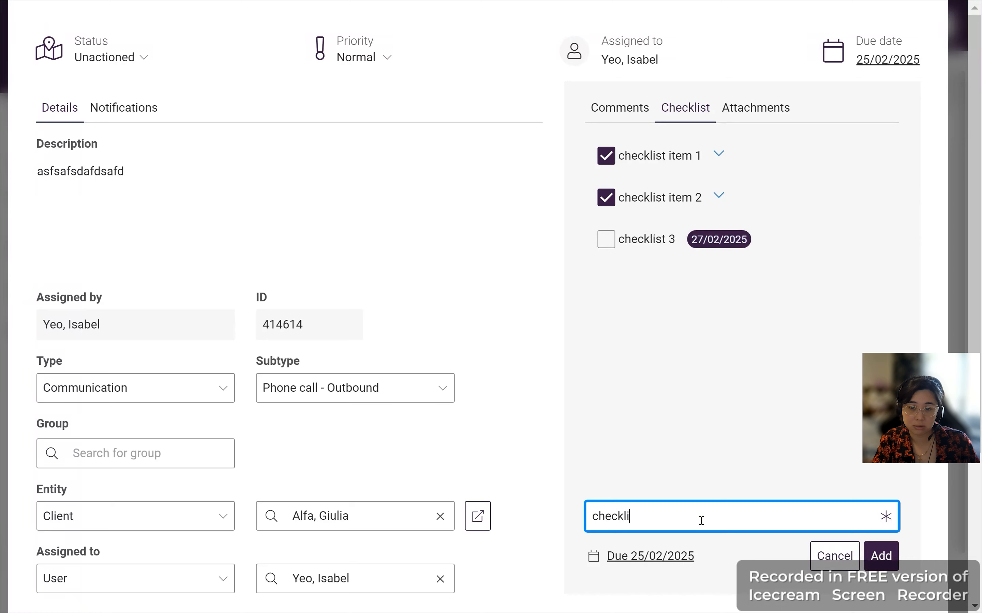
text(st 4)
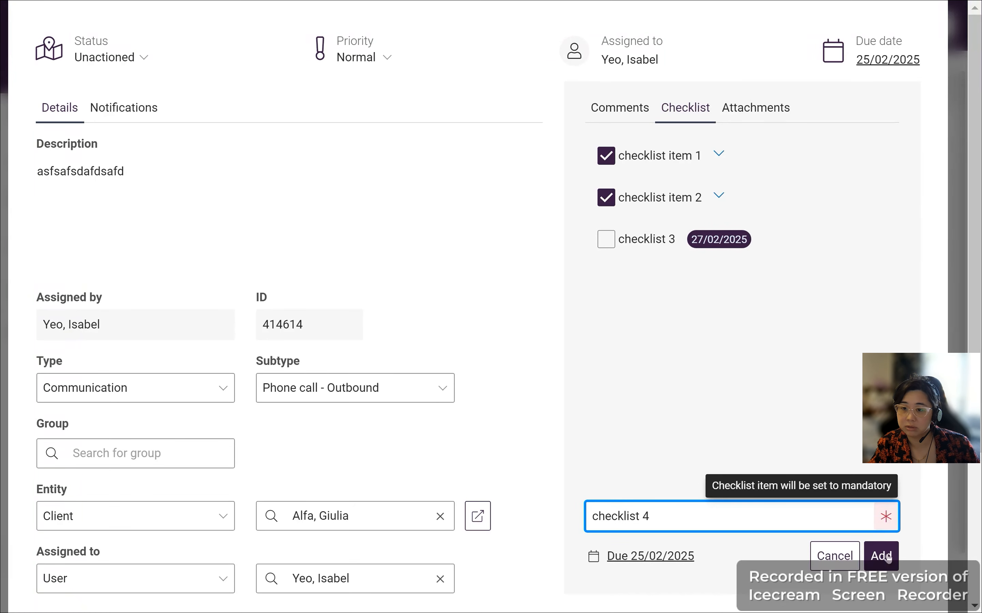
click(886, 519)
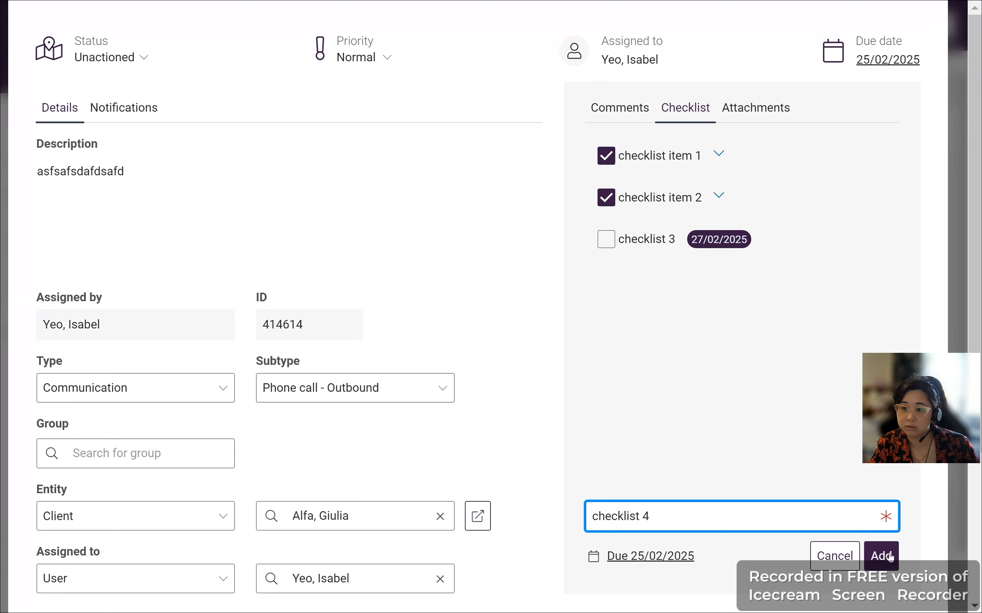
click(885, 518)
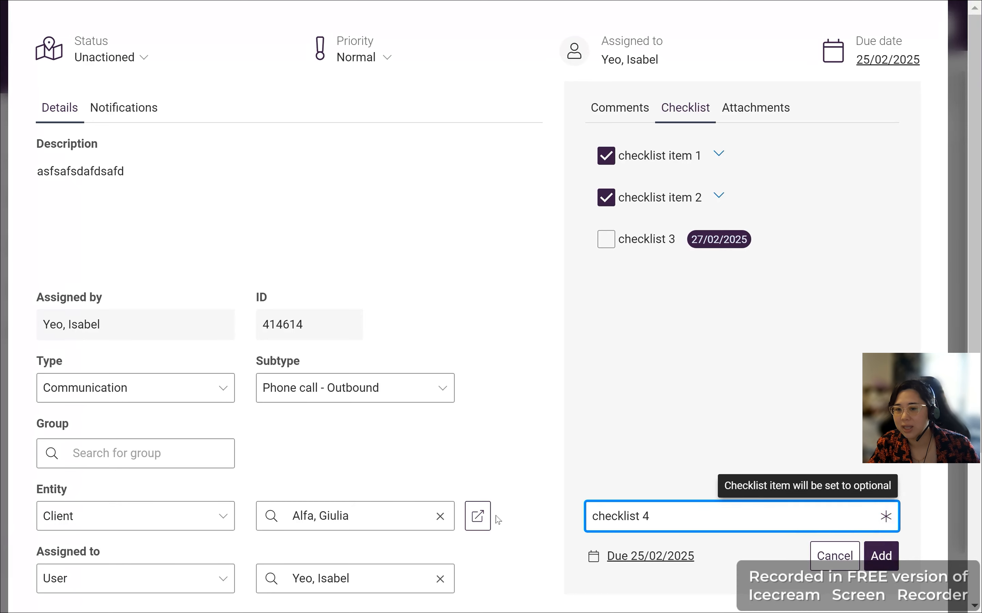
click(888, 520)
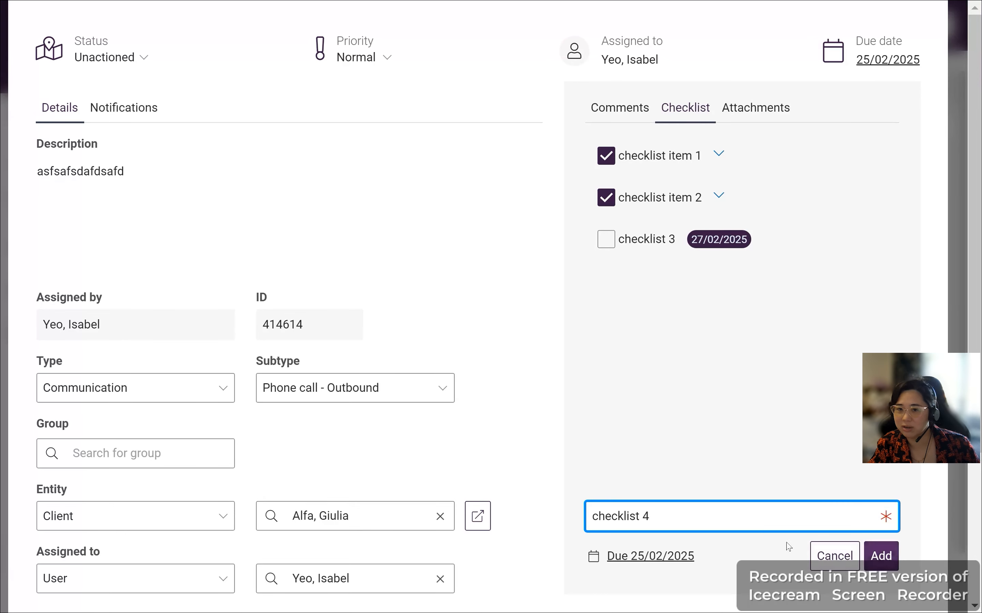
click(778, 524)
text(mandatory)
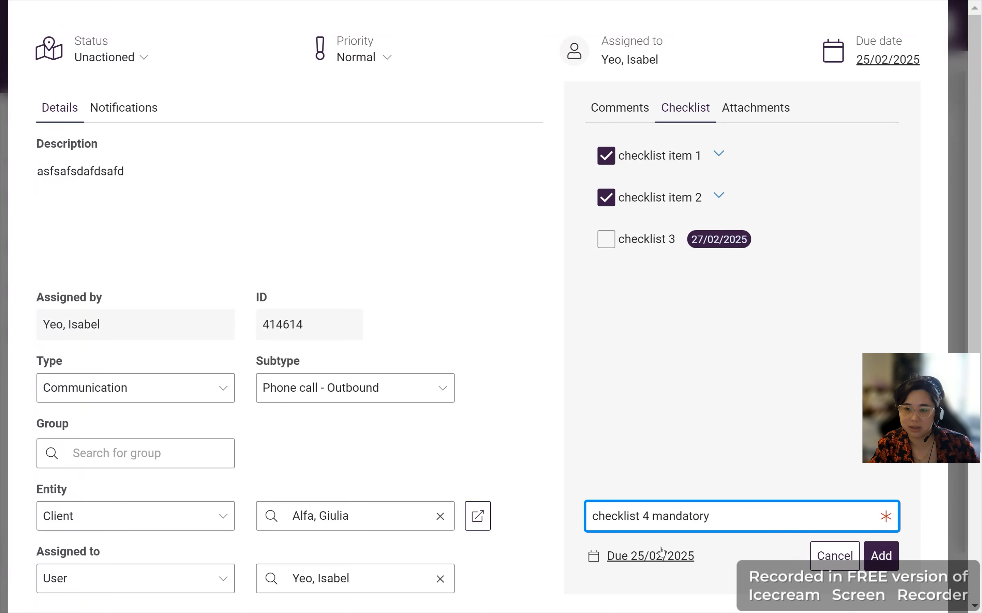
click(680, 560)
click(687, 514)
click(670, 432)
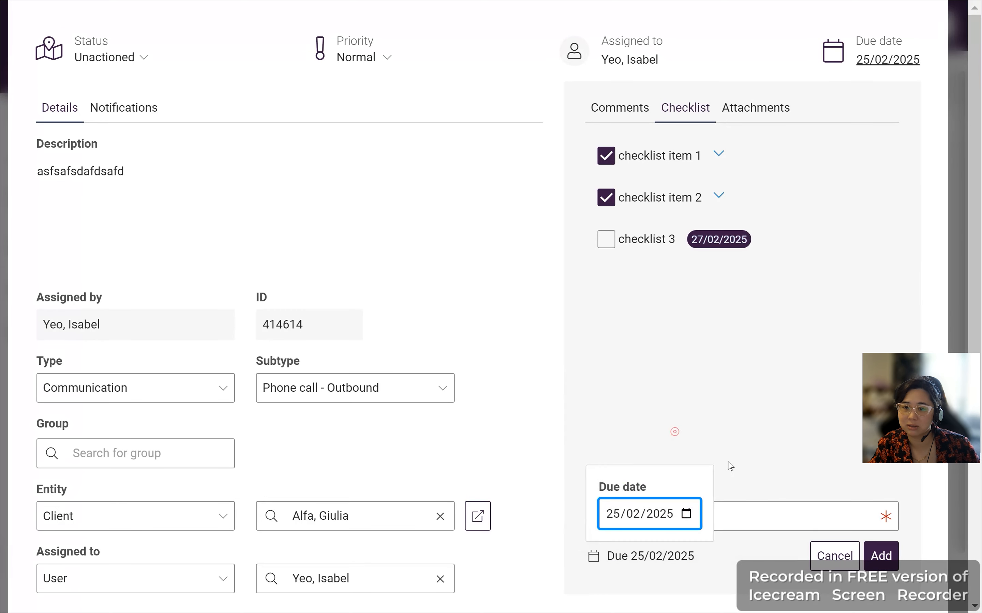
click(881, 556)
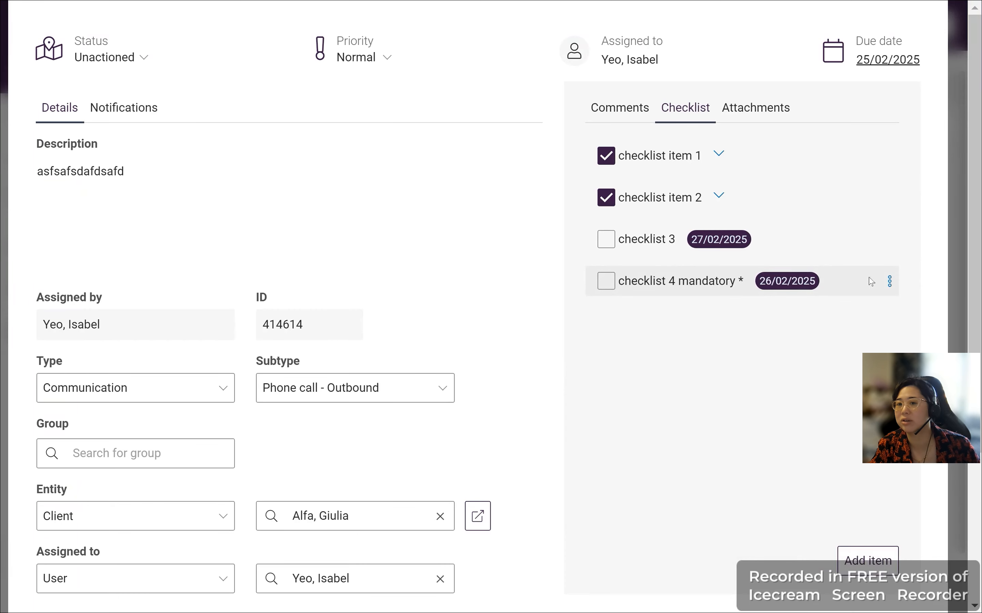
click(890, 281)
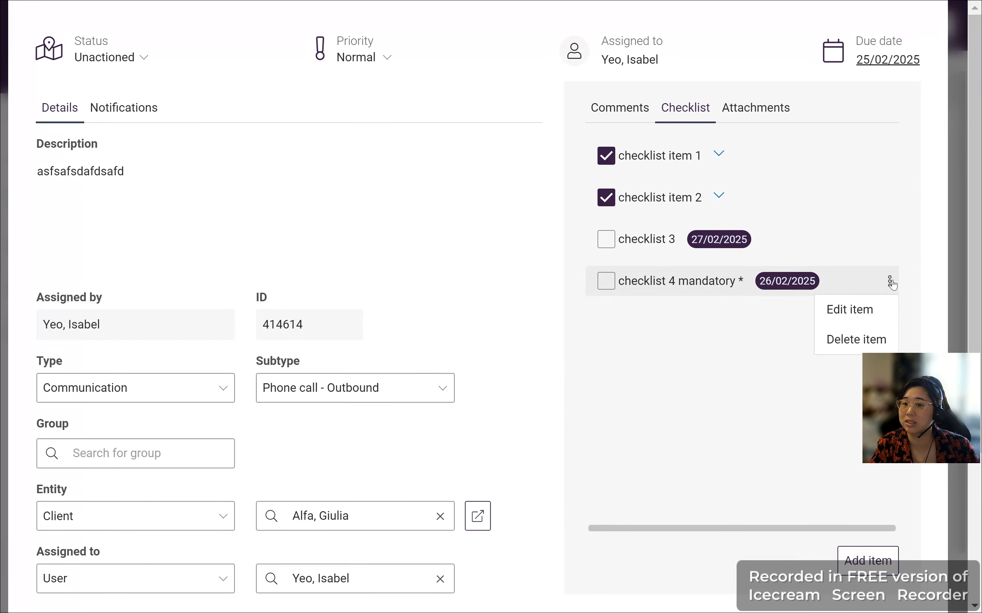
Review the task's attachments and attach the file "This is a test (1)" from the Downloads folder
click(740, 107)
mouse_move(657, 165)
click(885, 160)
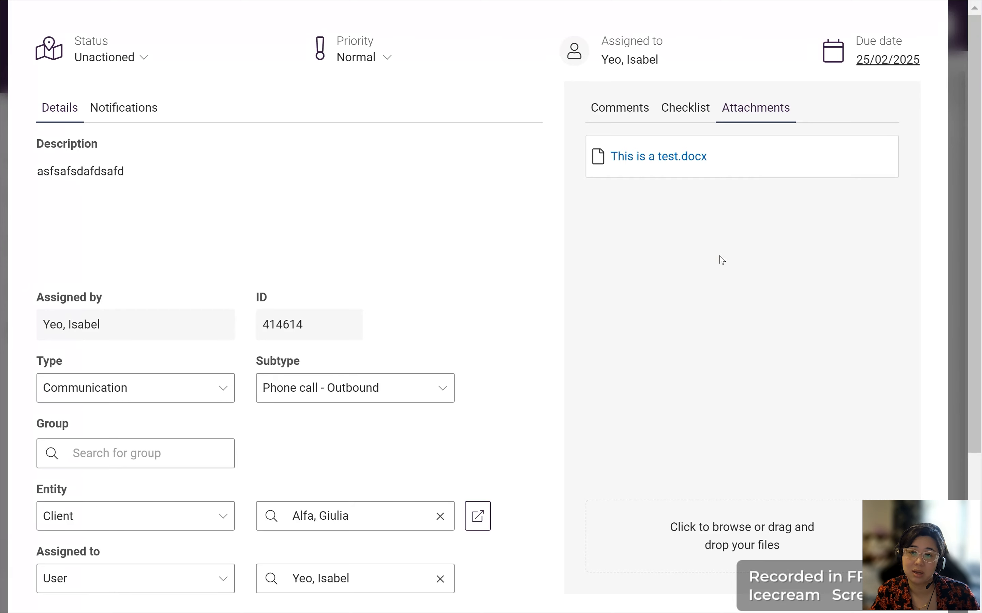
click(750, 532)
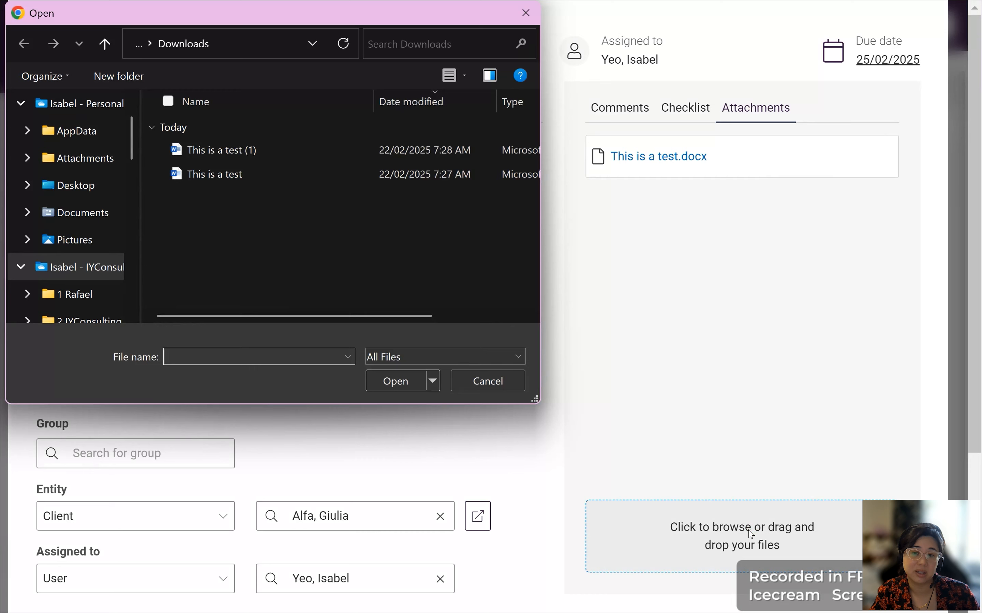
click(228, 151)
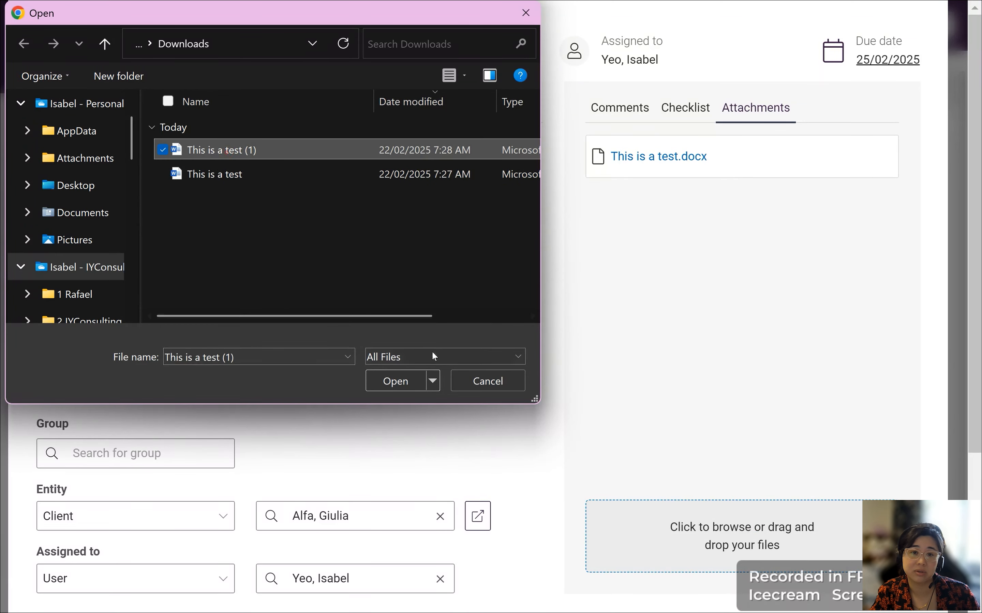
click(397, 381)
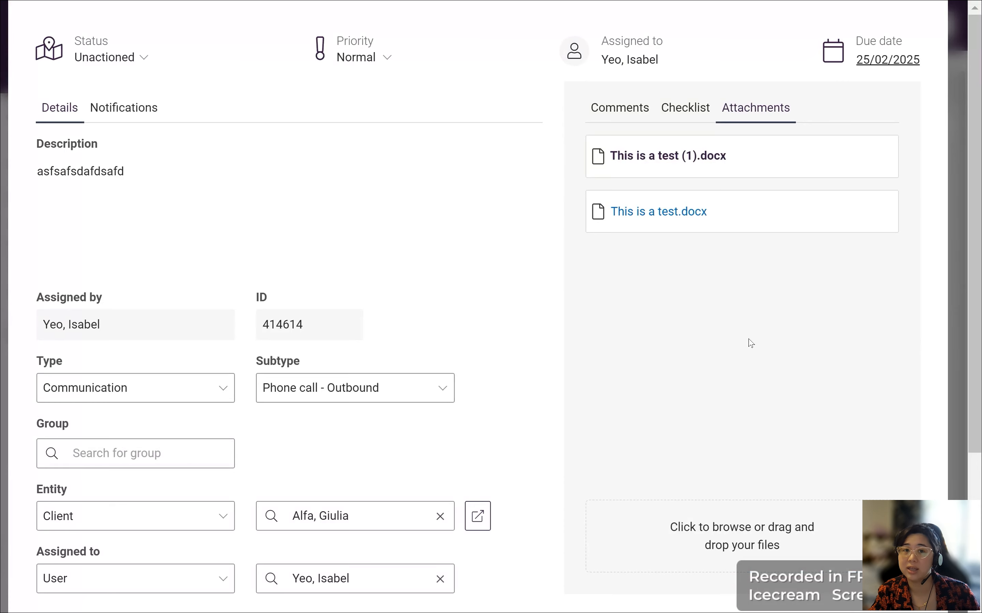
Look over the edited task's details and save the changes
scroll(429, 381, down, 2)
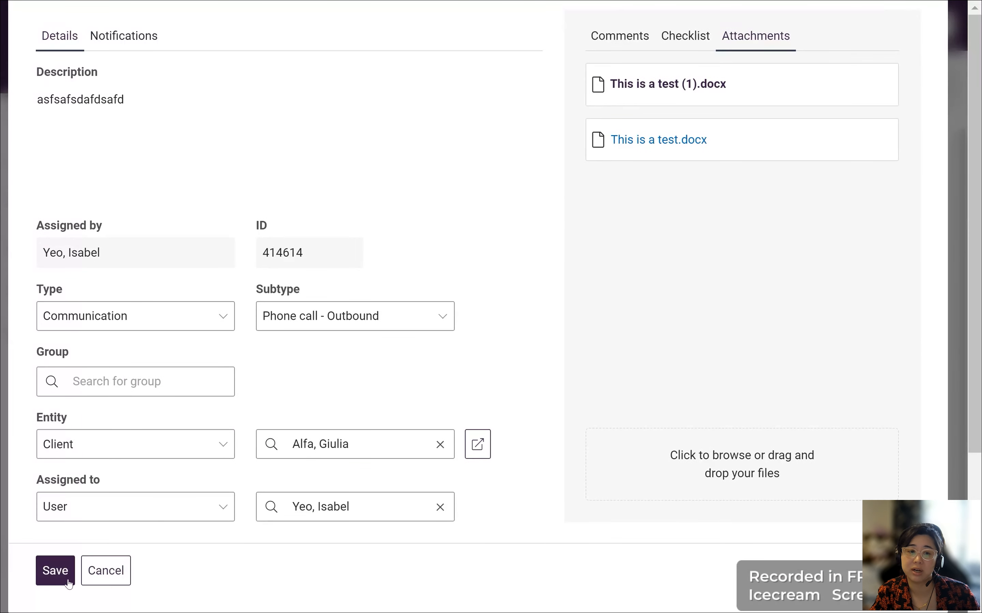
scroll(739, 335, up, 4)
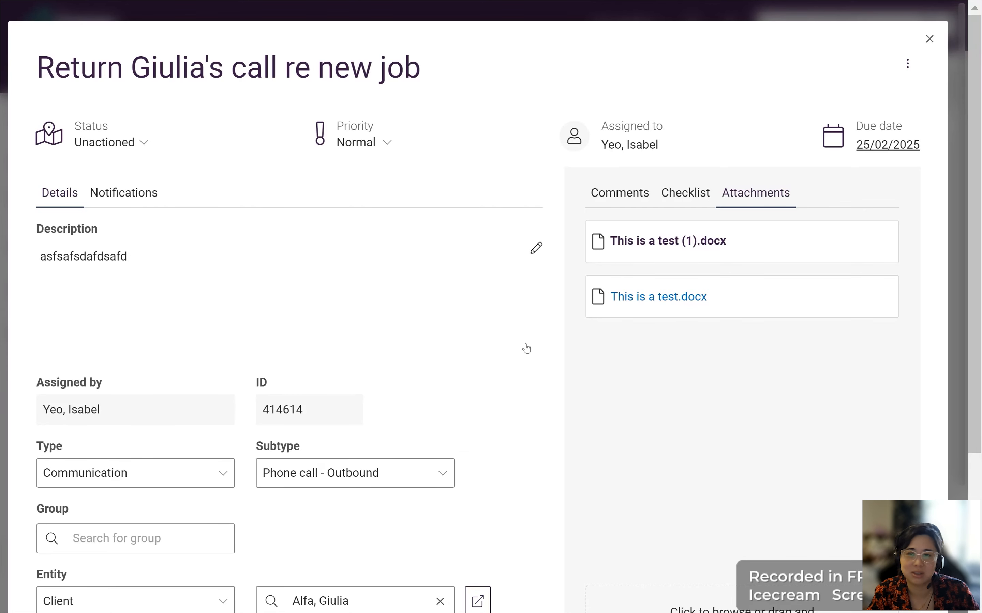
scroll(526, 347, down, 4)
click(69, 574)
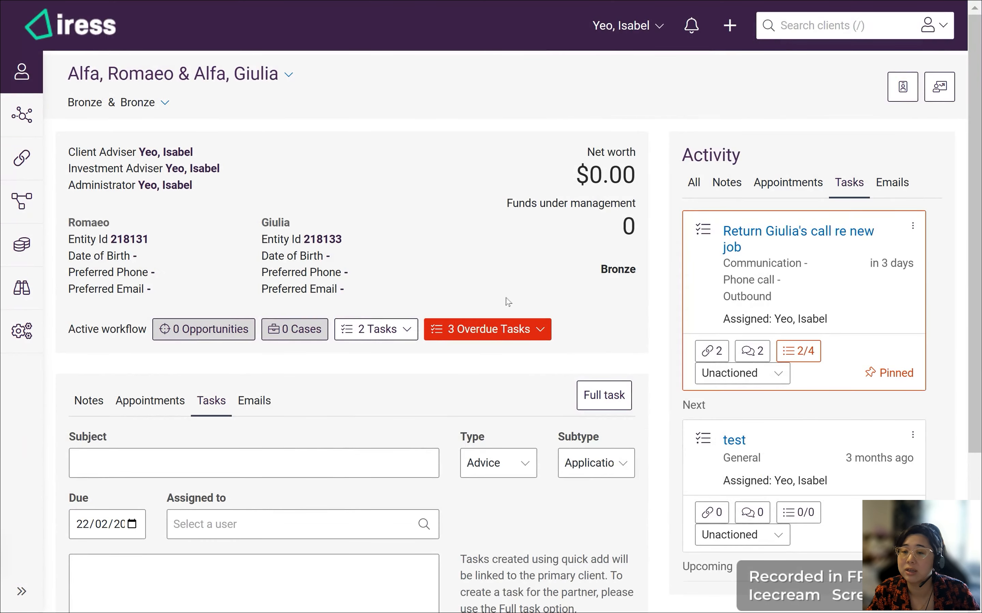
Review the pinned task's attachments, comments and checklist from its card in the activity feed
click(710, 353)
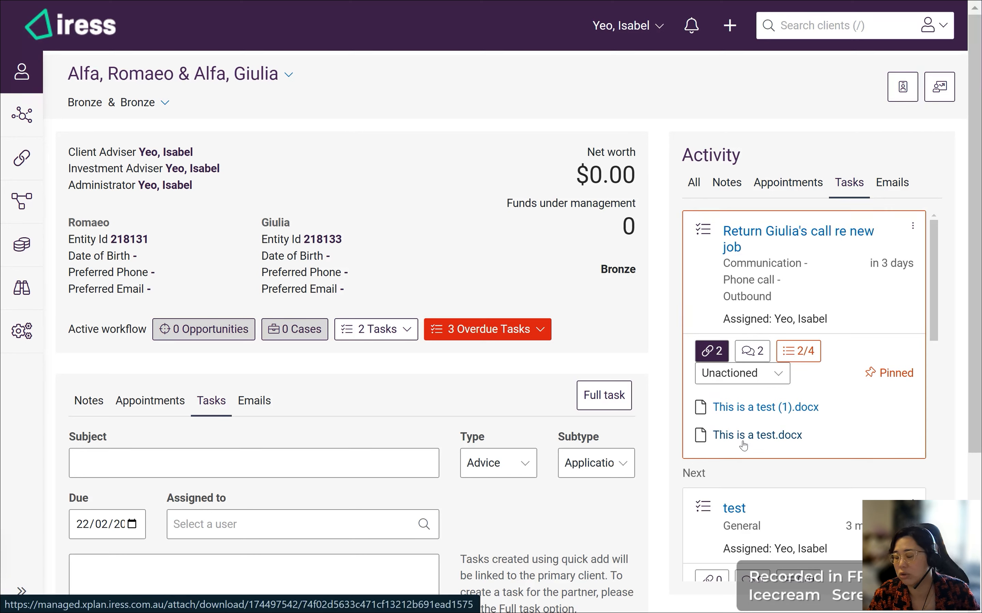
click(762, 353)
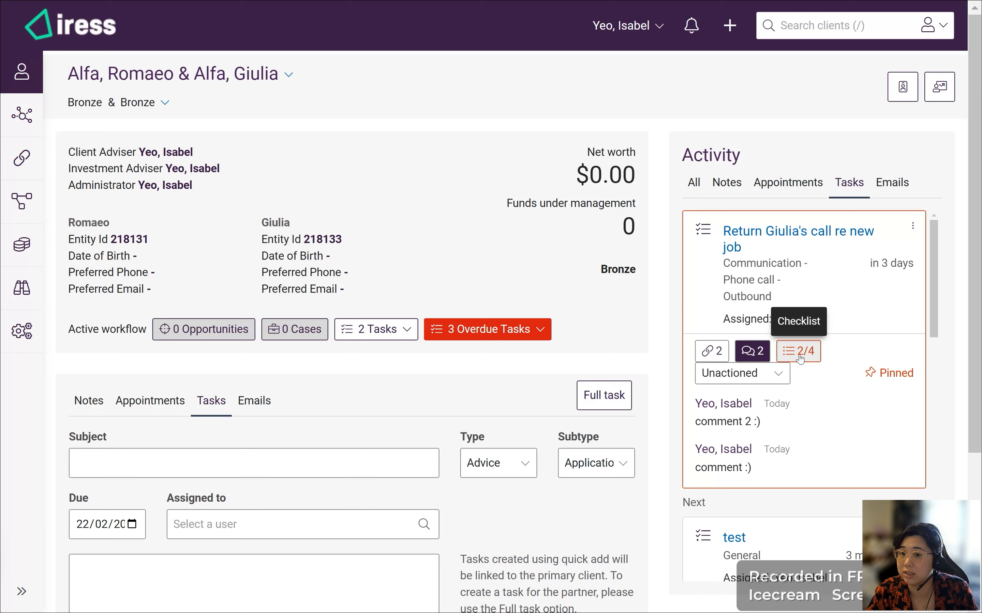
click(812, 358)
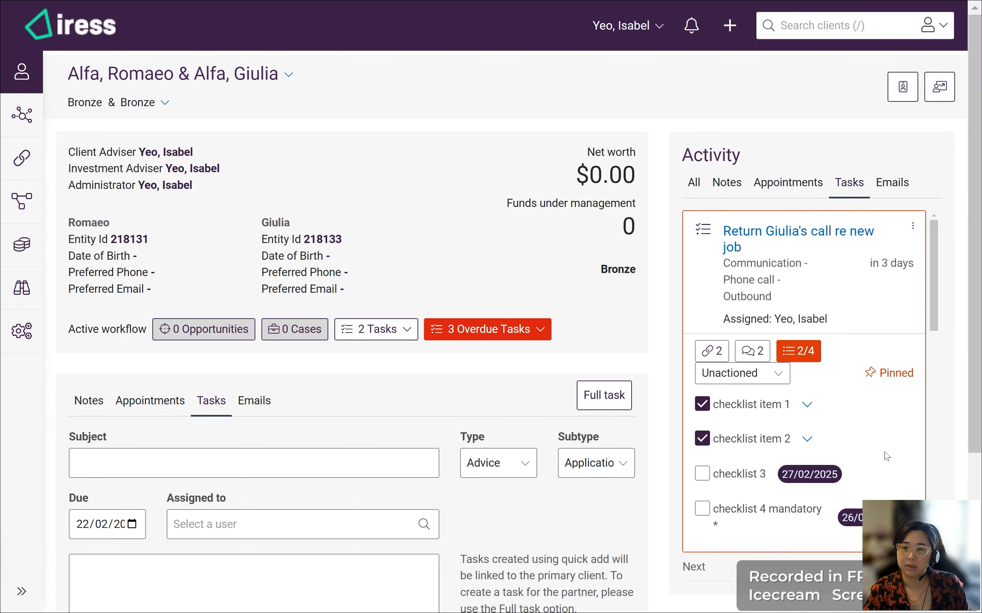
Tick off "checklist 3" on the pinned task's card and set the task's status to Complete
click(701, 473)
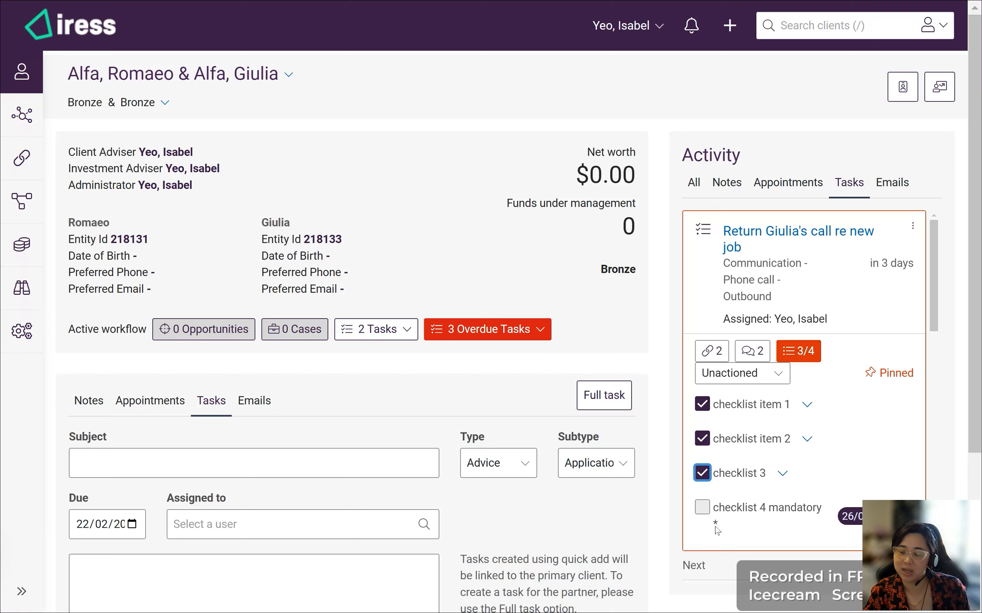
scroll(850, 422, down, 1)
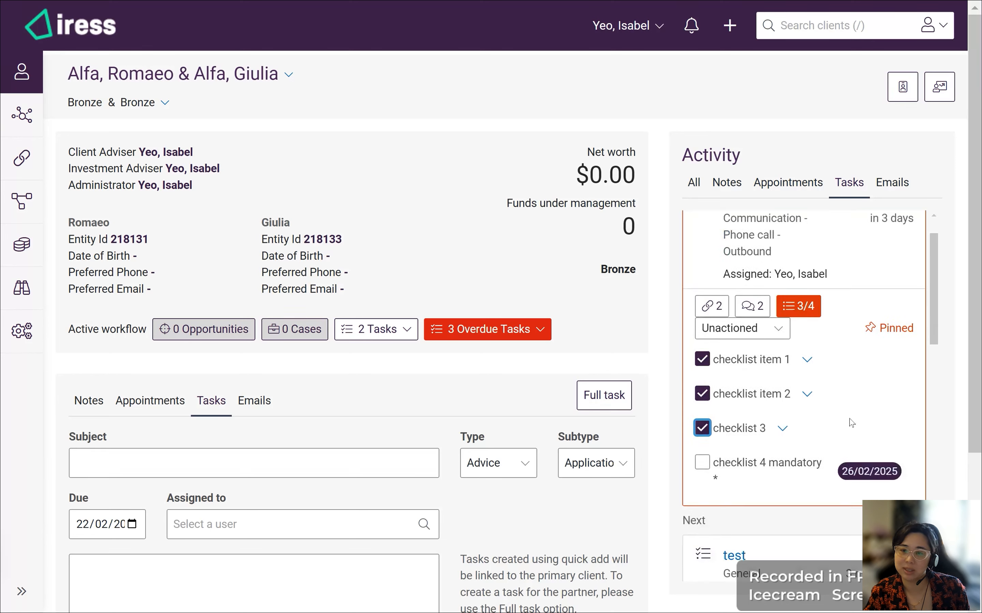
scroll(849, 422, up, 1)
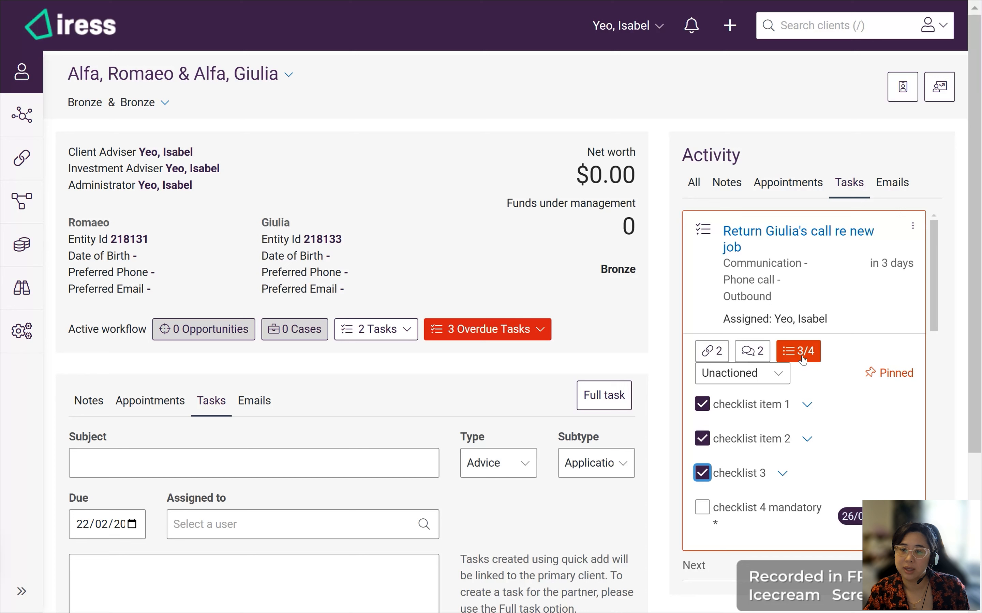
click(778, 377)
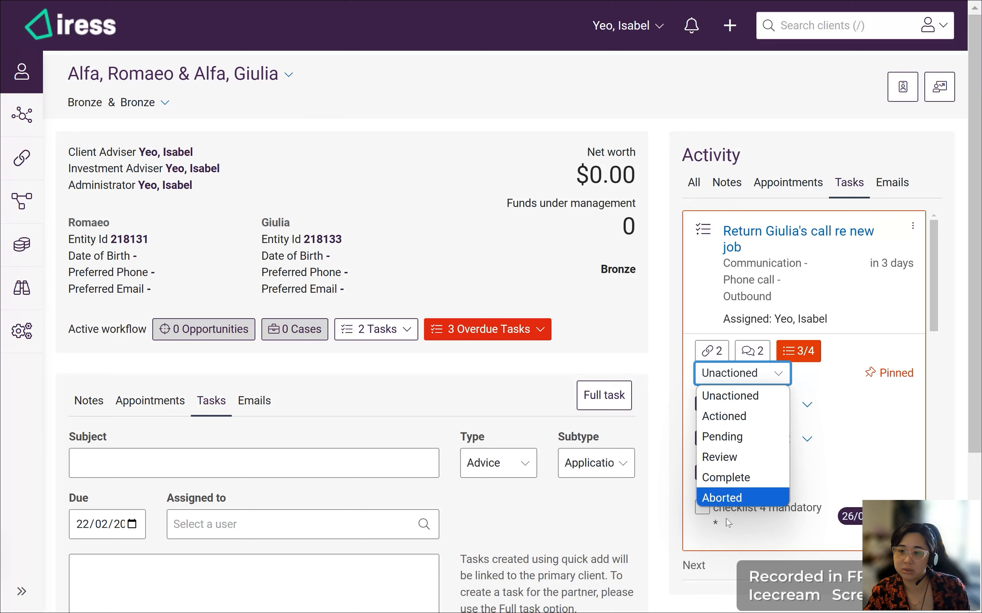
click(745, 486)
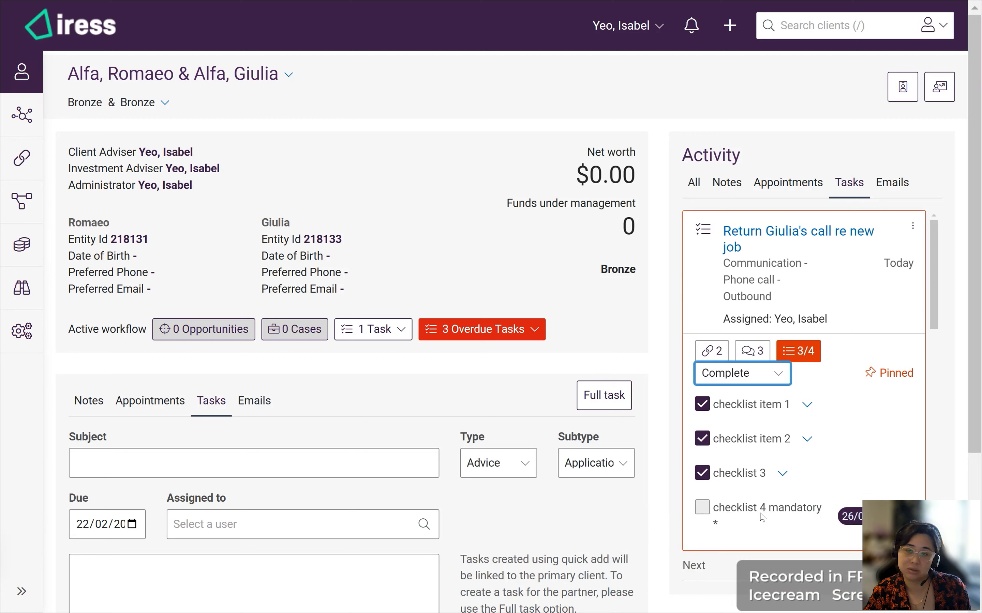
Review the comments on the completed pinned task's card, including the completion entry, and go back to its checklist
click(752, 352)
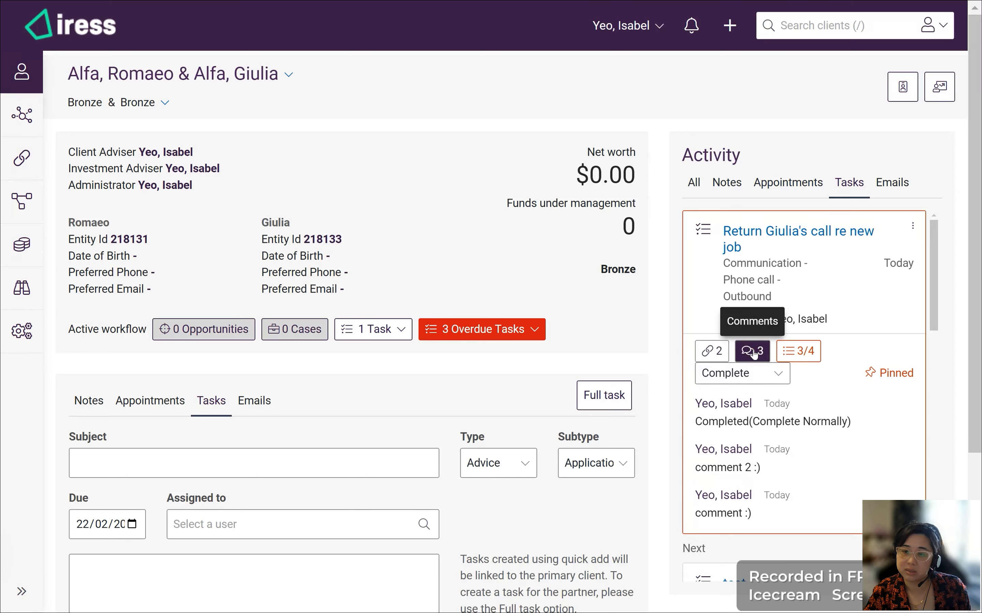
drag(696, 421, 852, 426)
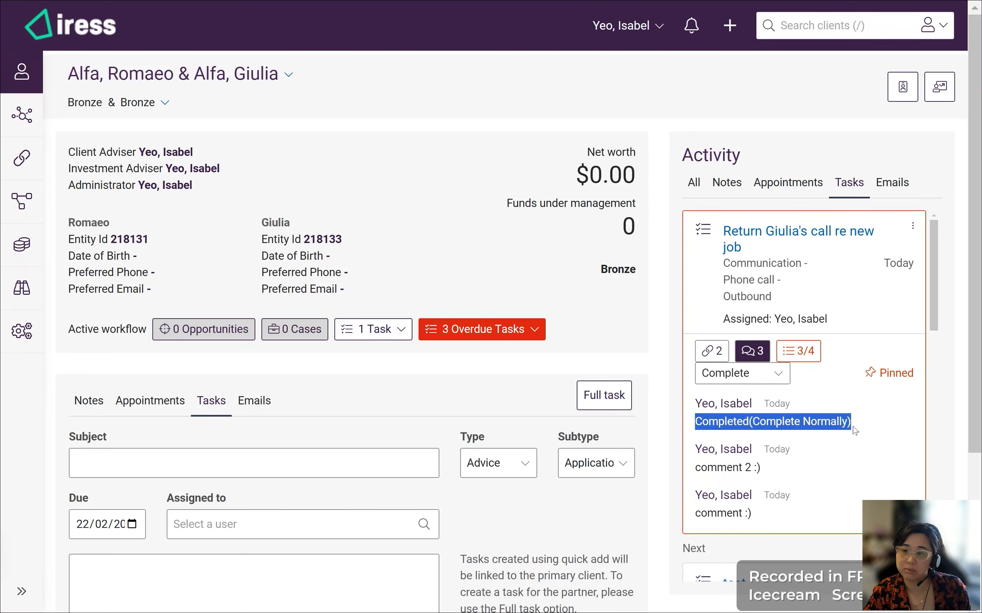
click(861, 485)
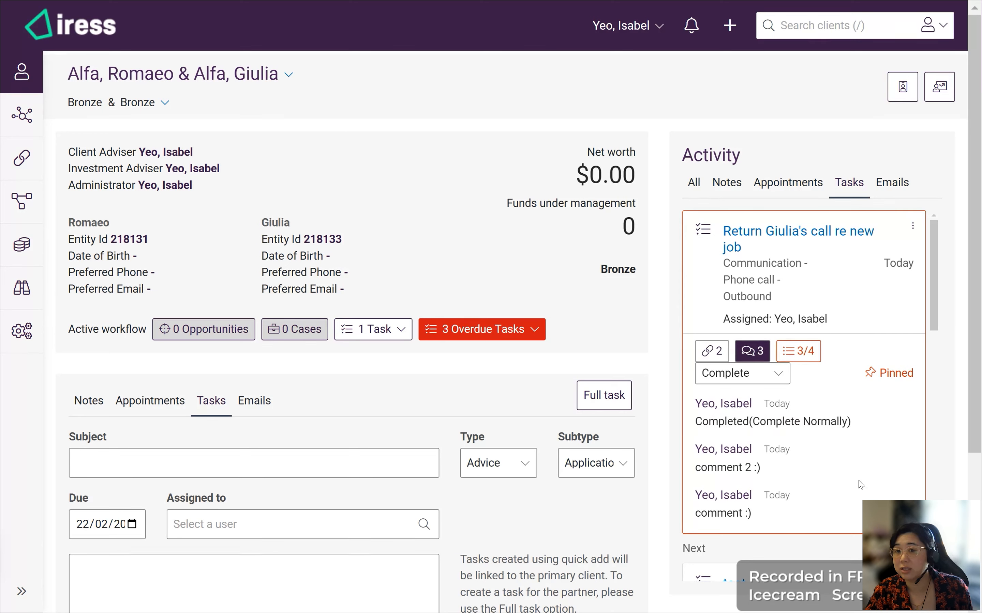
click(810, 356)
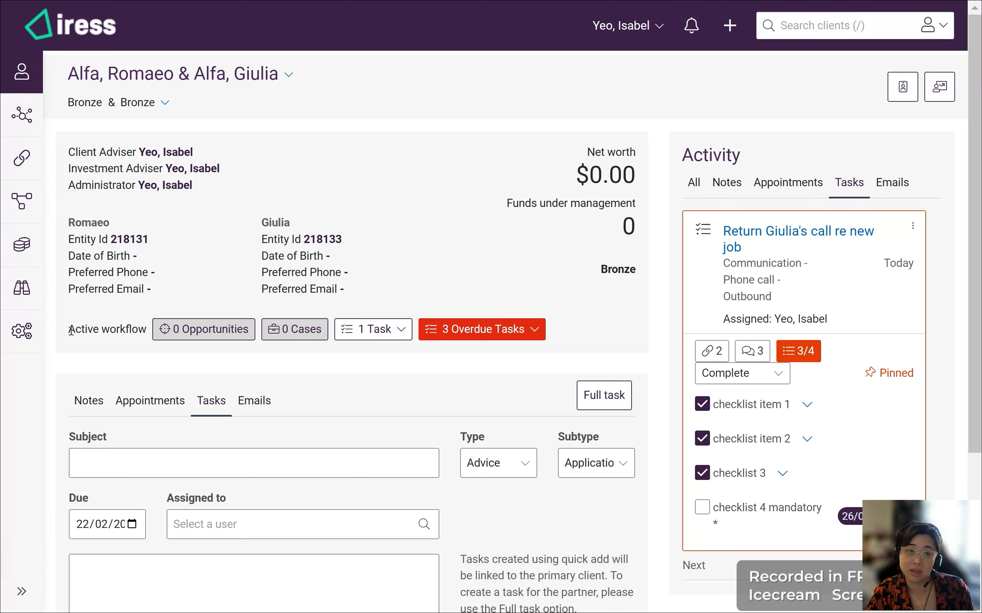
Look over the client navigation options, and review the client's current and overdue task lists in the active workflow summary
click(24, 76)
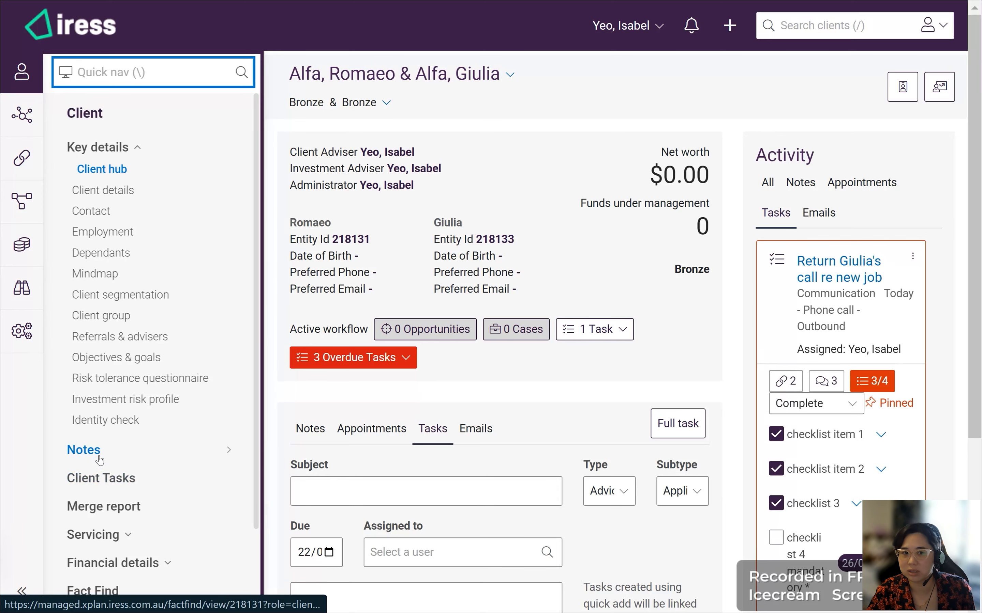
click(21, 75)
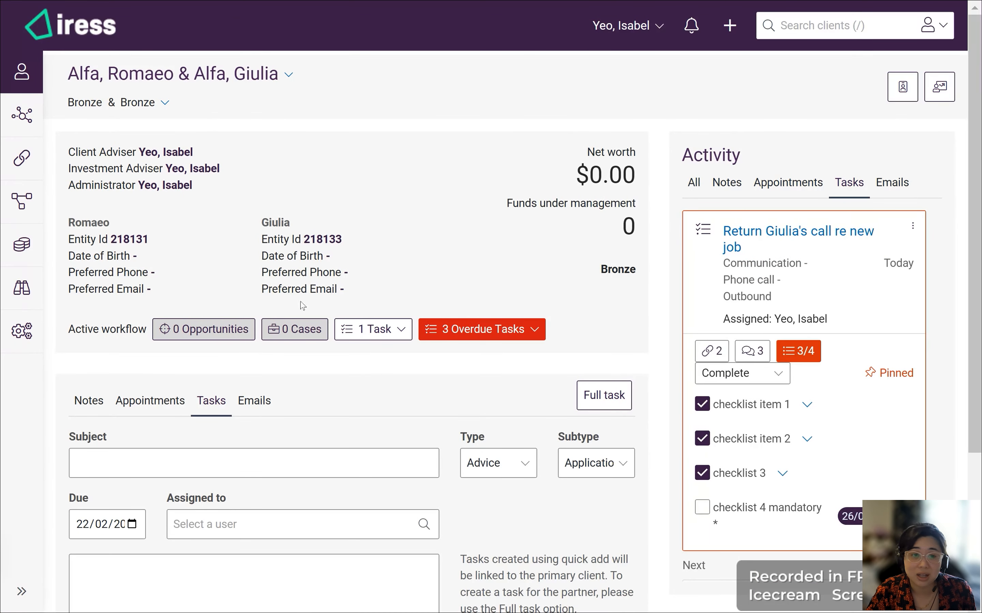
drag(71, 329, 147, 330)
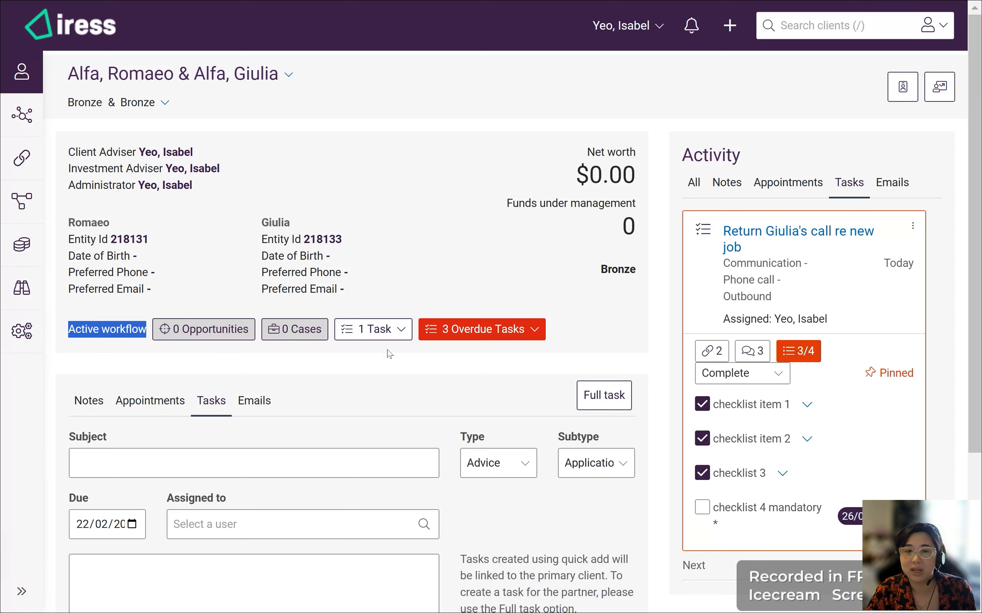
click(401, 335)
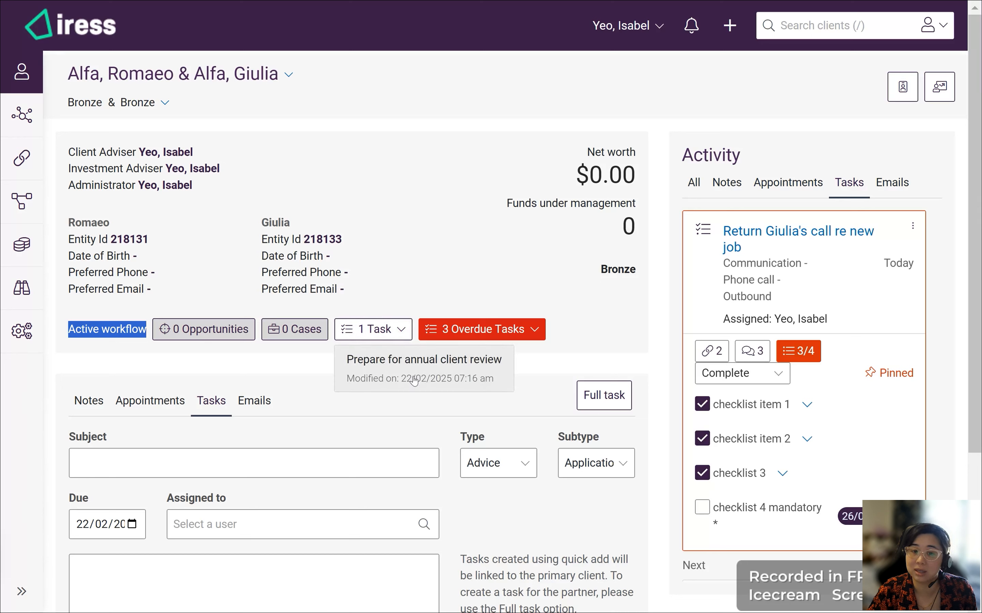
click(544, 271)
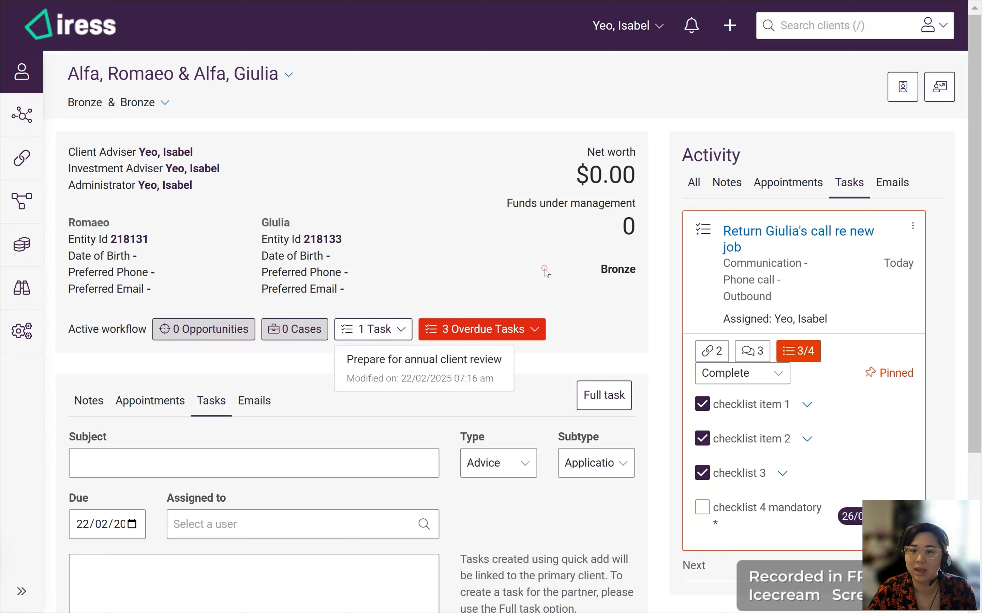
click(535, 332)
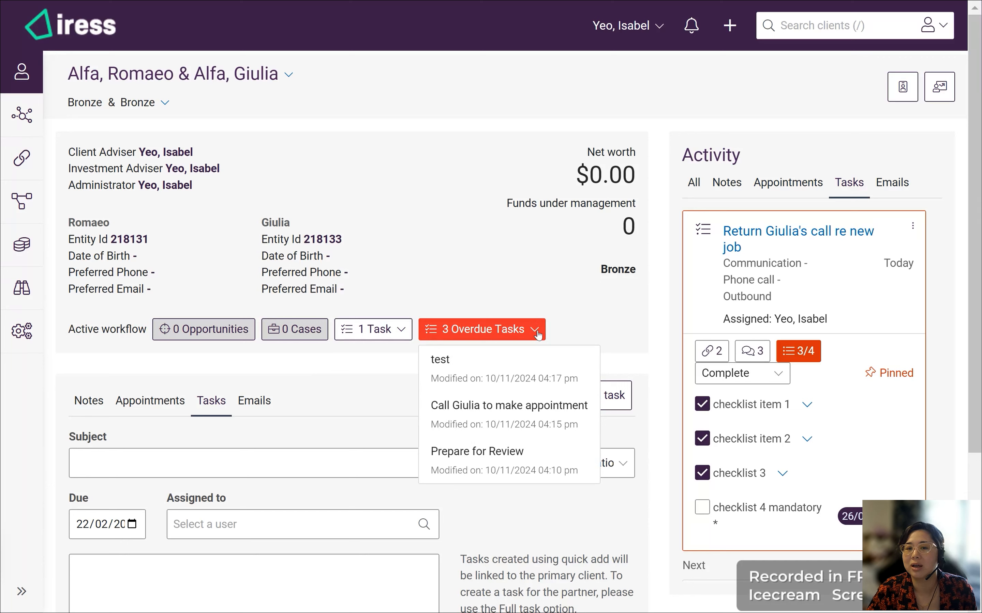
click(602, 313)
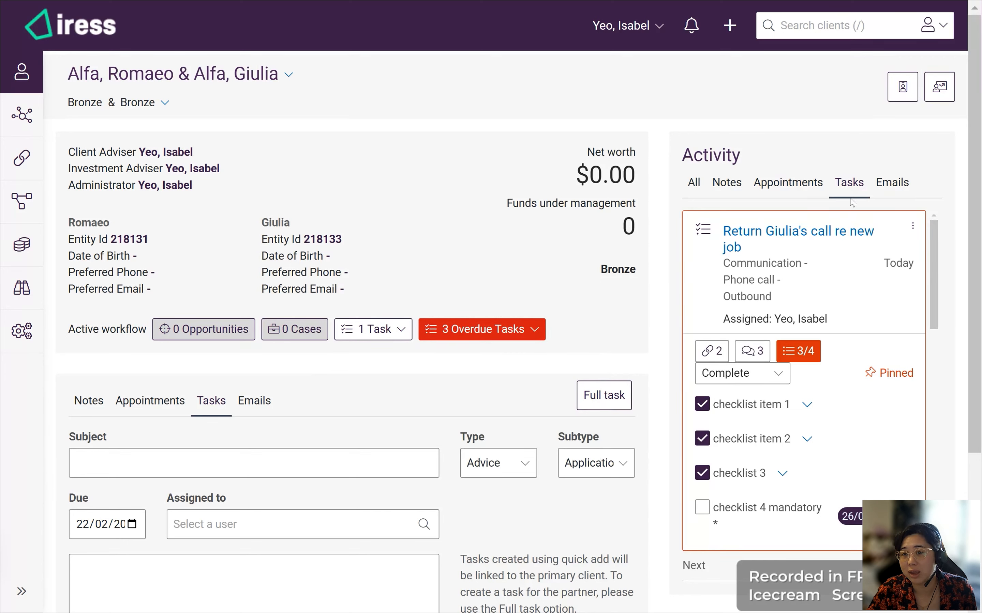